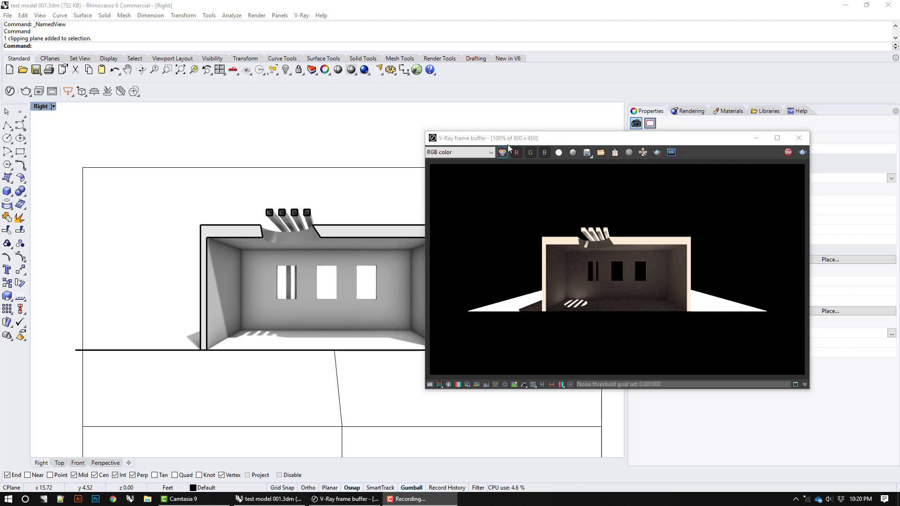
Step: Locate the clipper conversion command among the V-Ray objects, with the frame buffer moved aside
drag(507, 145, 476, 151)
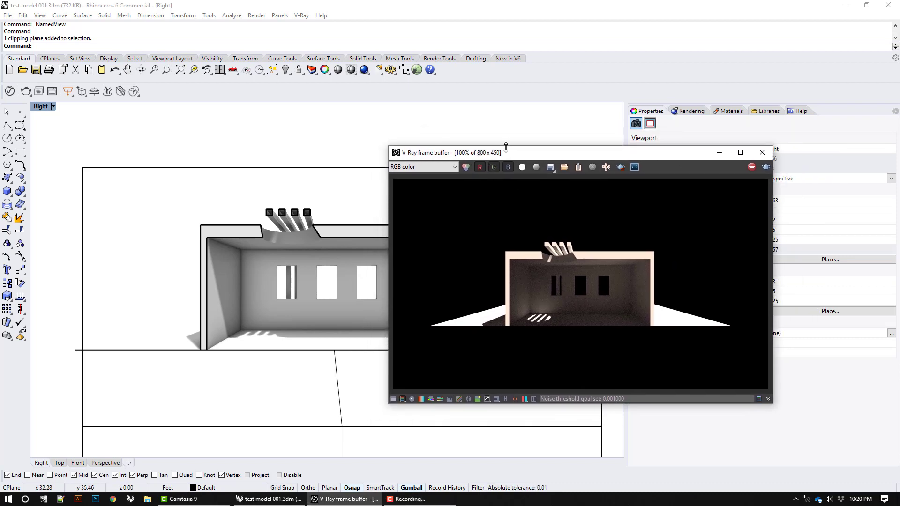
click(301, 15)
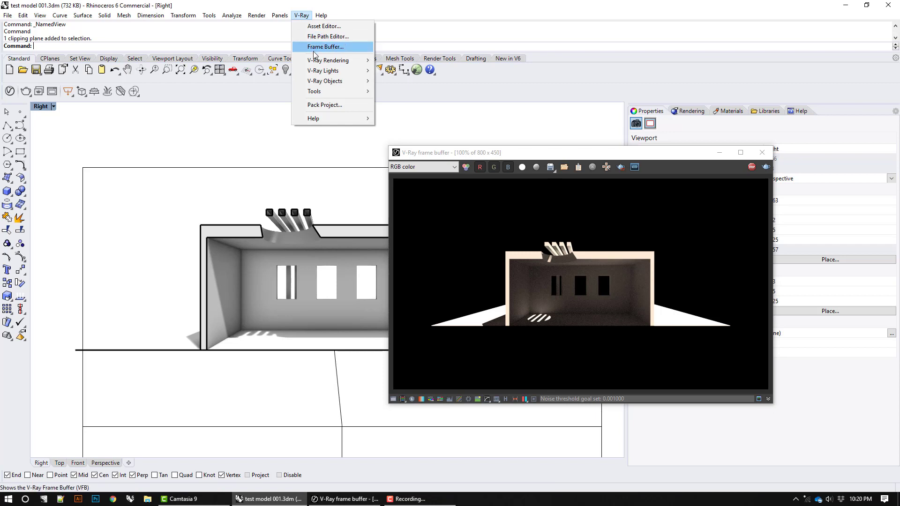
mouse_move(322, 82)
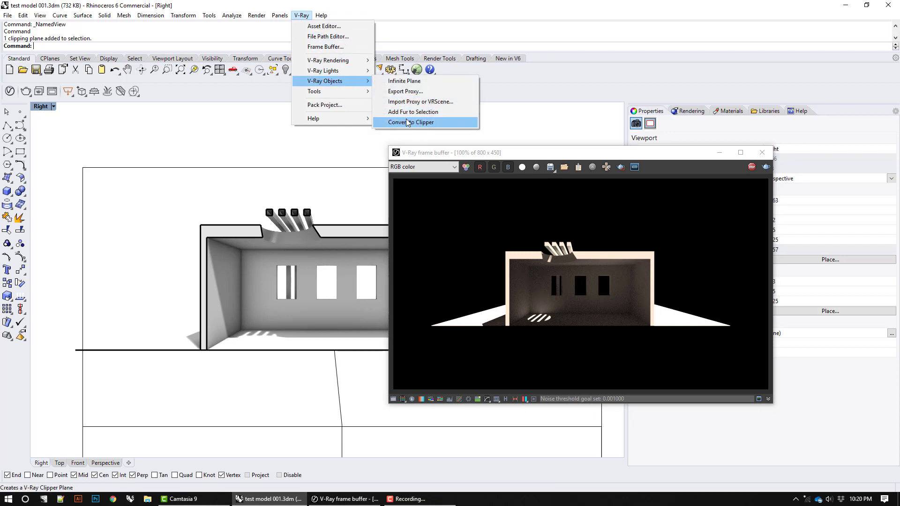
click(558, 74)
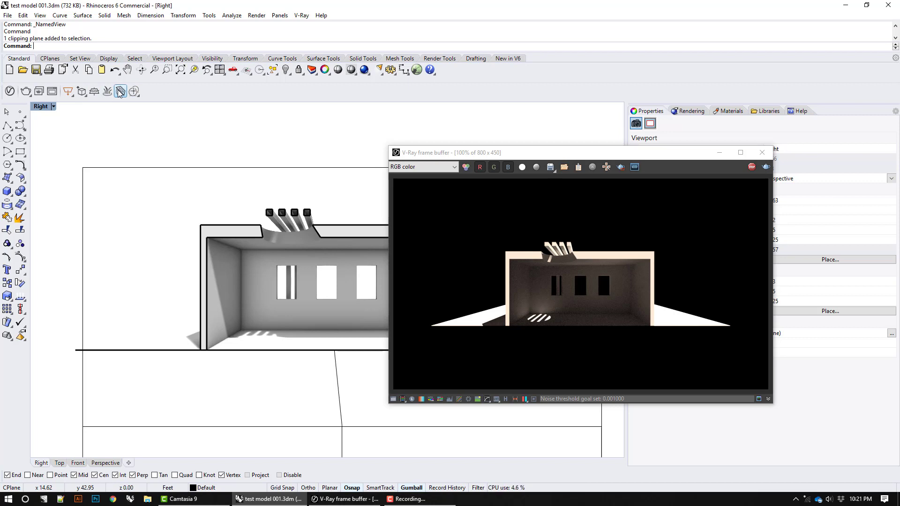
Step: Look through the list of toolbars that can be shown, moving the frame buffer clear of the list
right_click(555, 75)
click(895, 59)
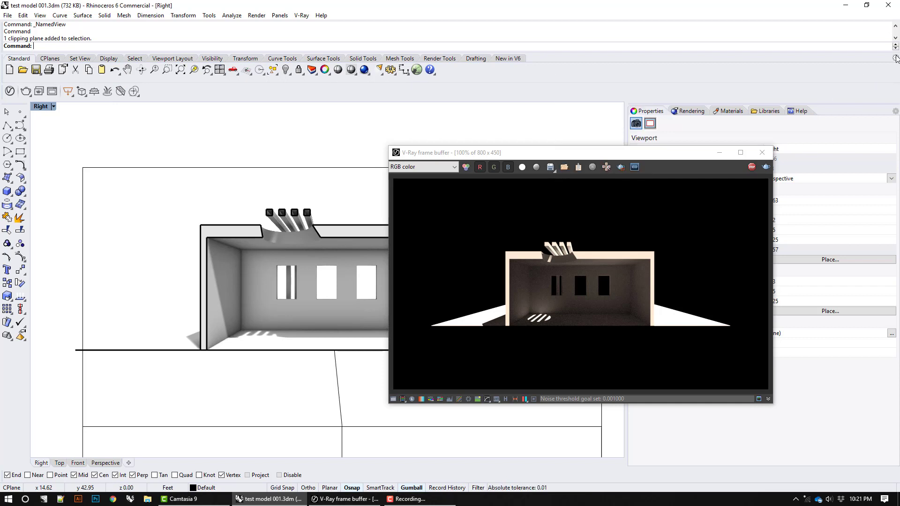
click(895, 59)
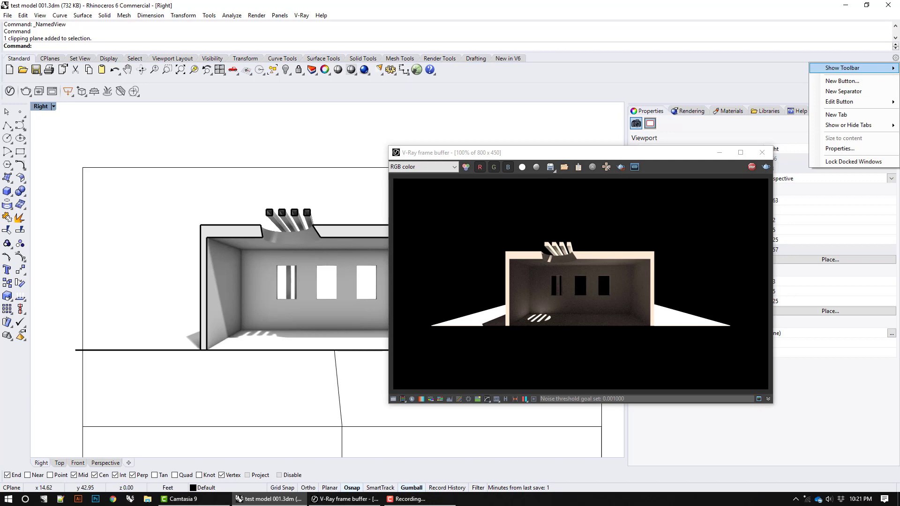
drag(684, 5, 1, 34)
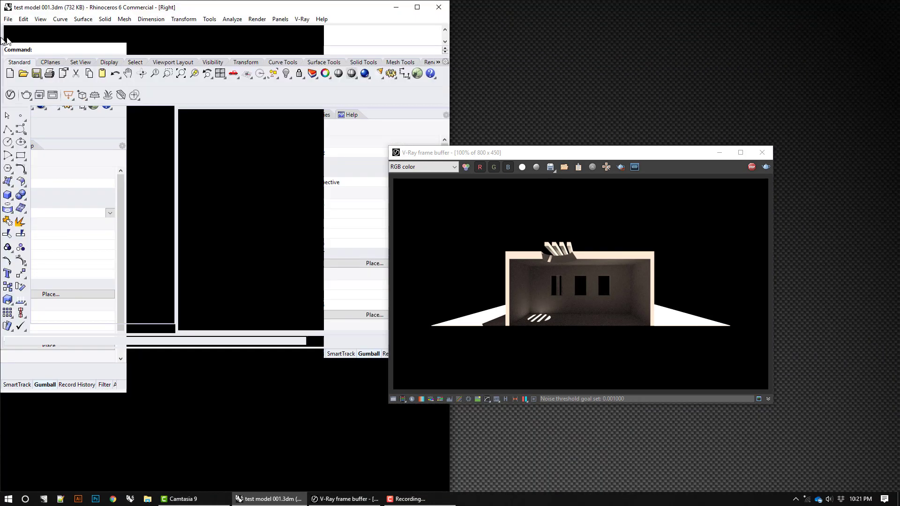
drag(467, 155, 588, 183)
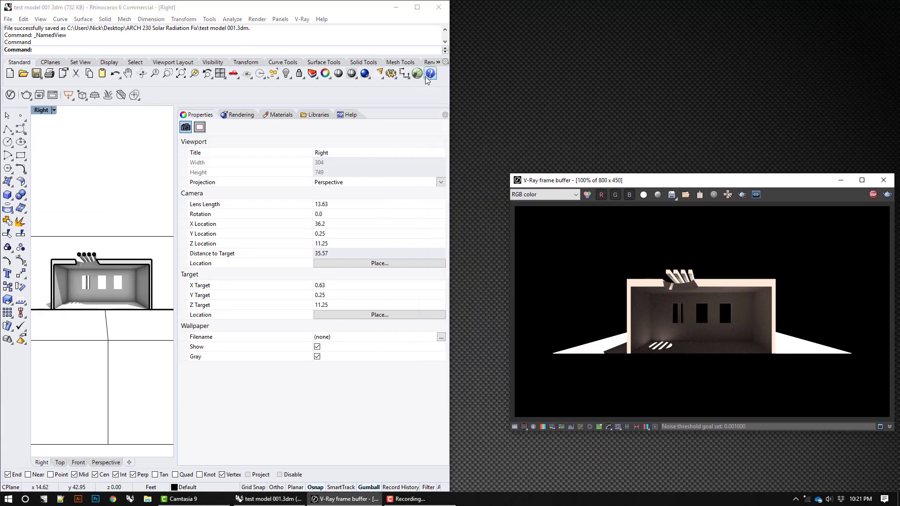
click(445, 62)
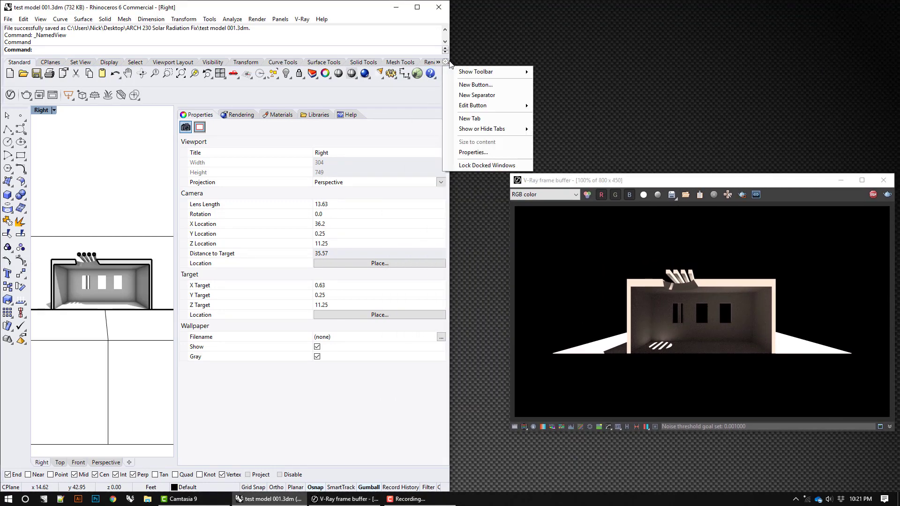
mouse_move(466, 75)
scroll(600, 243, down, 15)
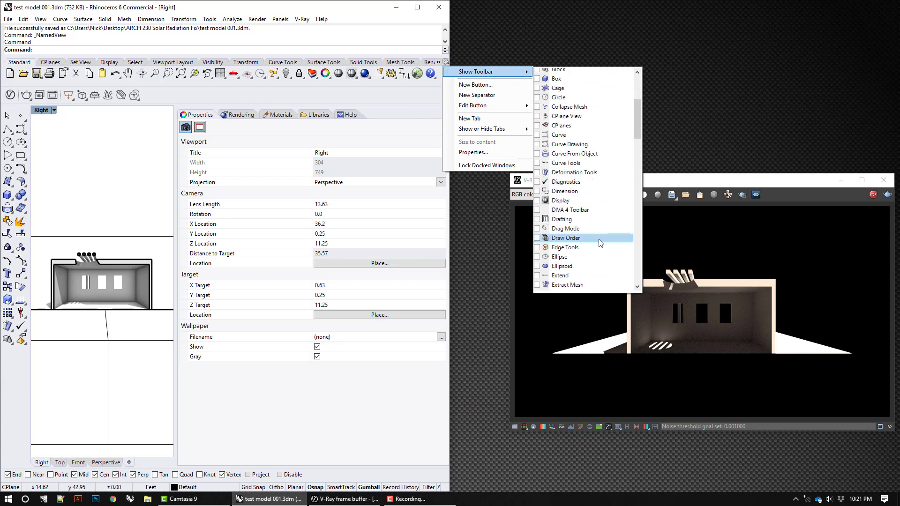
scroll(600, 243, down, 10)
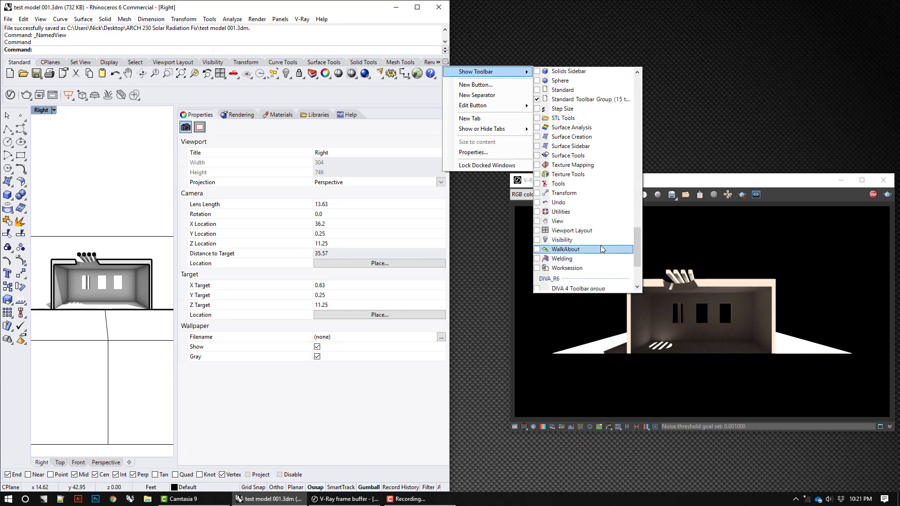
scroll(598, 238, down, 4)
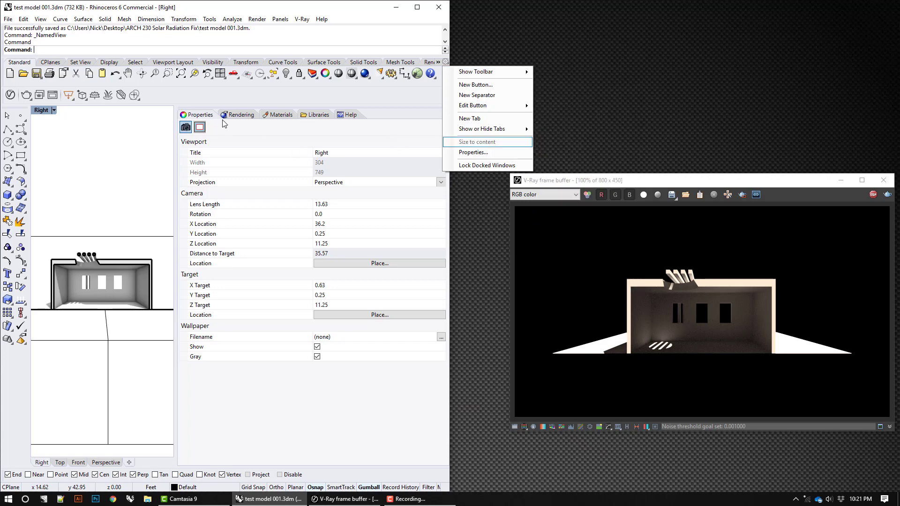
click(417, 7)
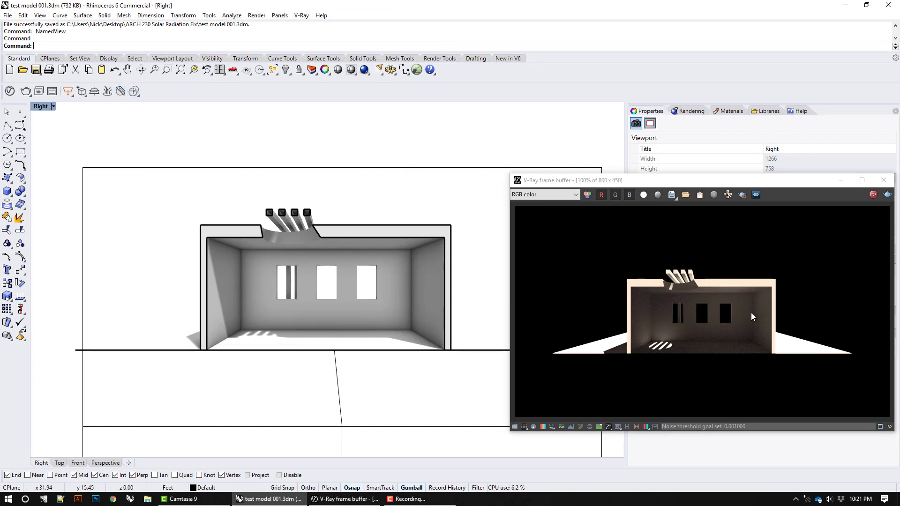
Step: Delete the existing clipping plane and draw a V-Ray clipper plane across the whole building in the Right view
click(423, 170)
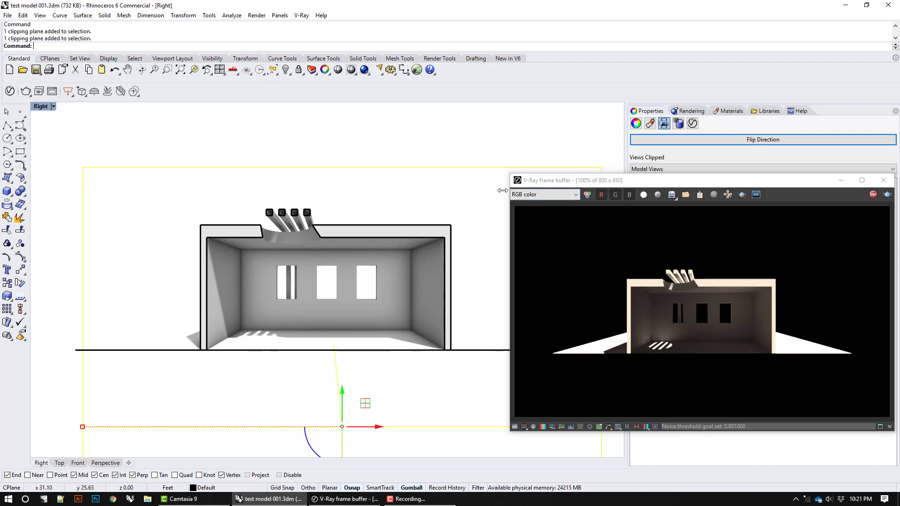
key(Delete)
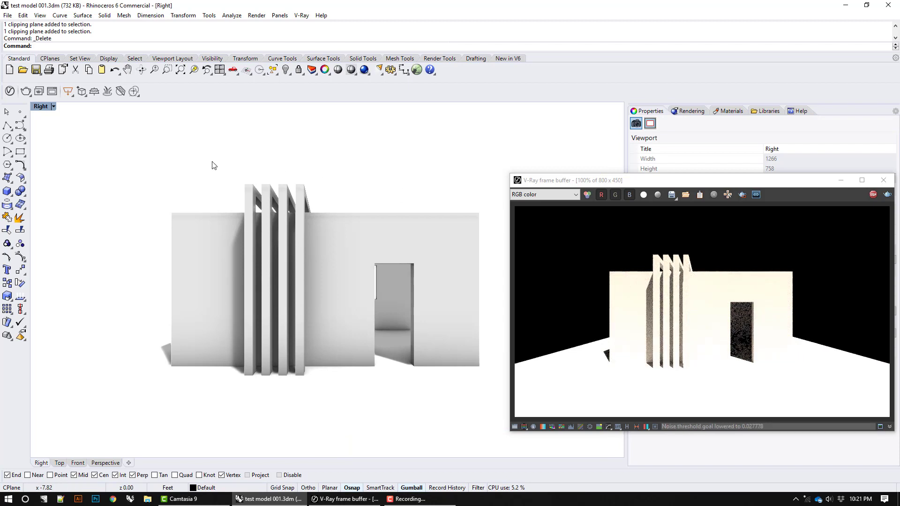
click(120, 92)
click(60, 121)
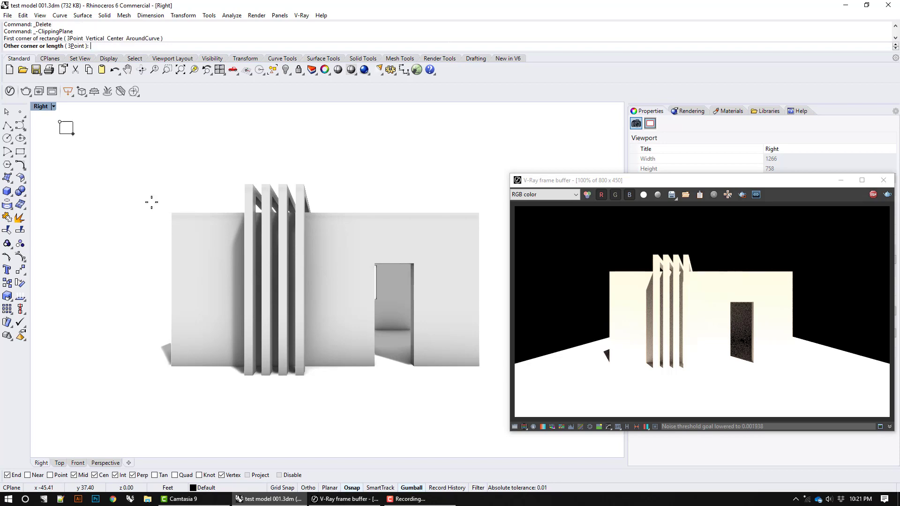
click(589, 450)
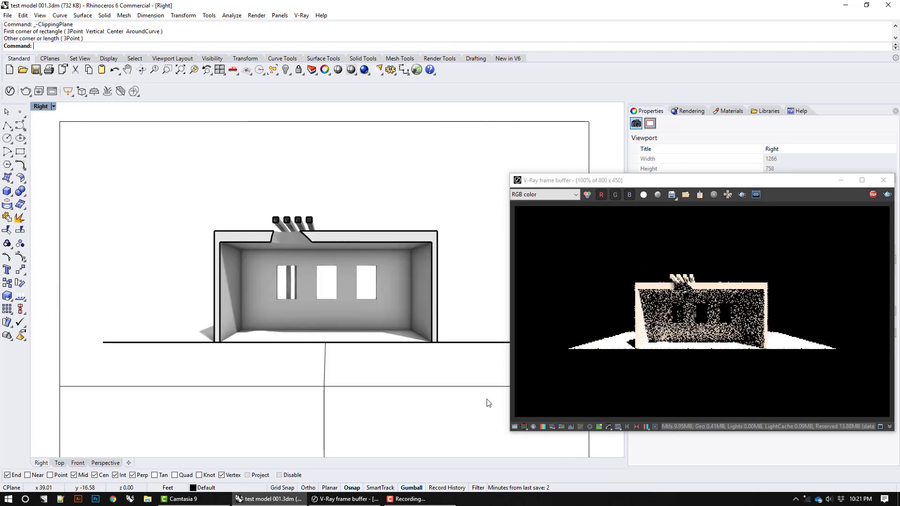
Step: In the Top view, move the V-Ray clipping plane slightly in the positive X direction through the circular roof opening
double_click(40, 106)
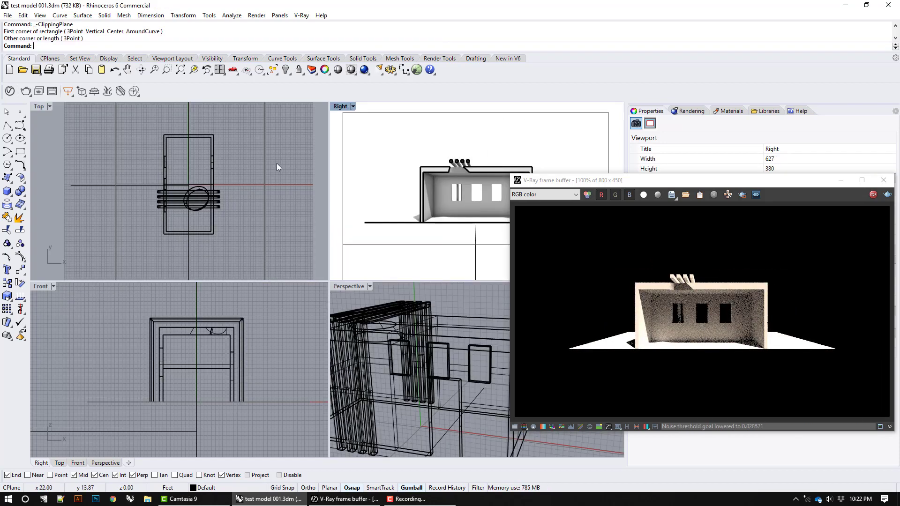
click(191, 127)
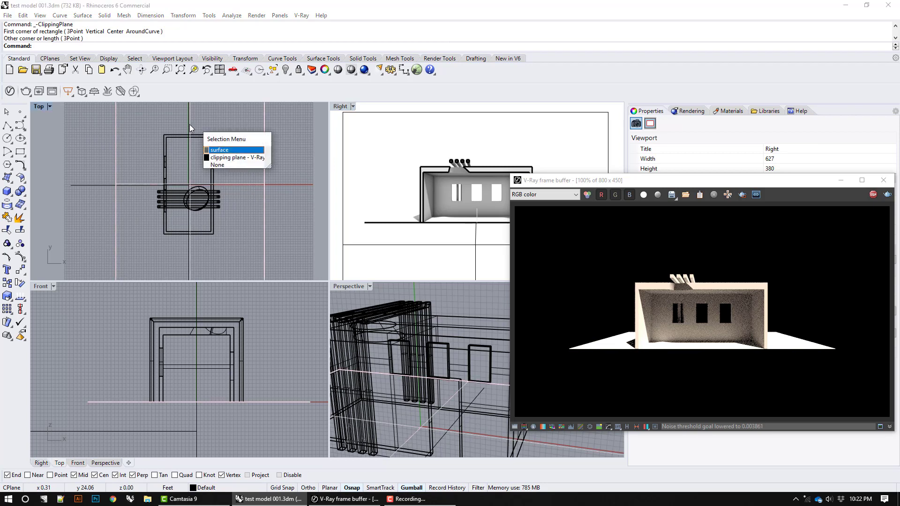
click(235, 157)
scroll(223, 176, down, 2)
mouse_move(224, 177)
mouse_down()
mouse_move(239, 179)
mouse_move(229, 181)
mouse_up()
scroll(232, 184, up, 6)
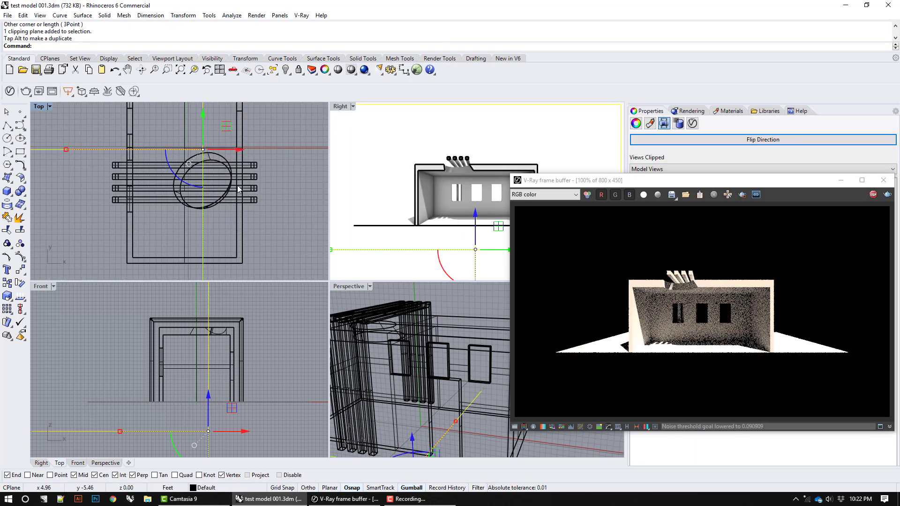
Step: Turn off Affect Light for the clipping plane in the V-Ray Asset Editor, switching it on and off to compare the render
click(568, 180)
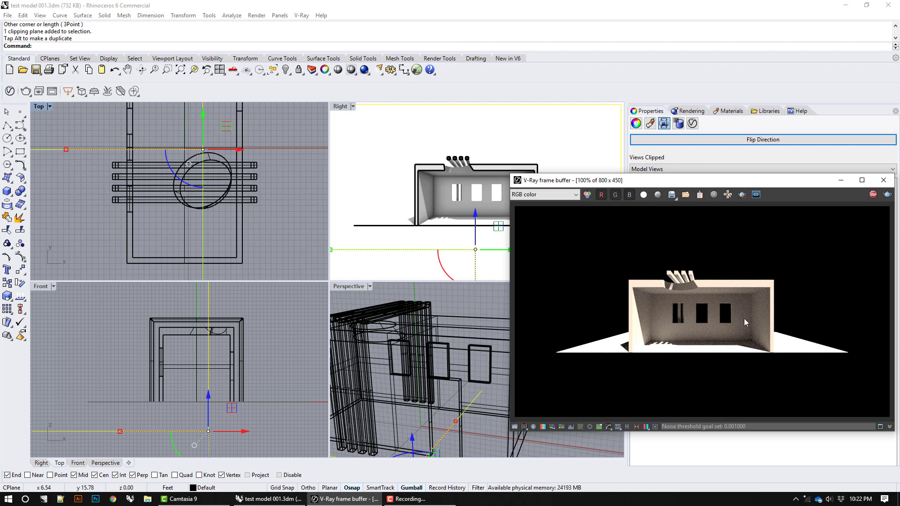
click(301, 16)
click(319, 24)
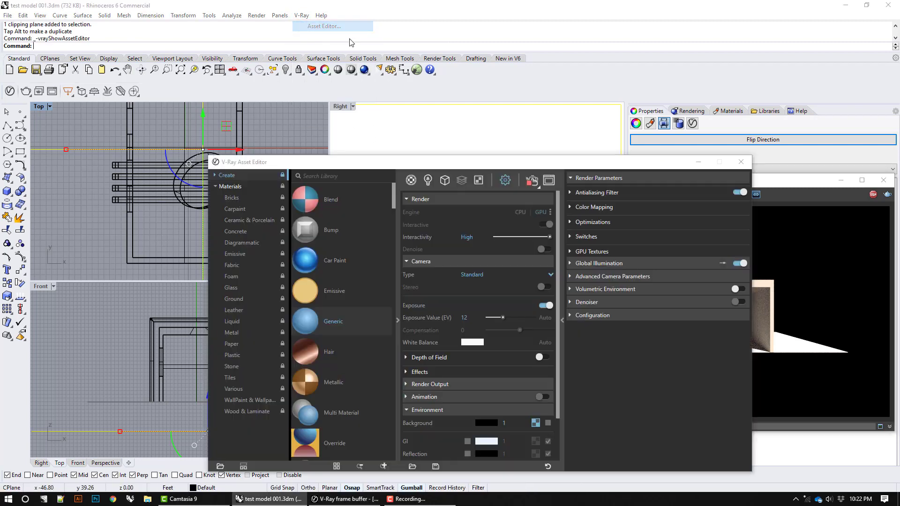
drag(485, 158, 311, 109)
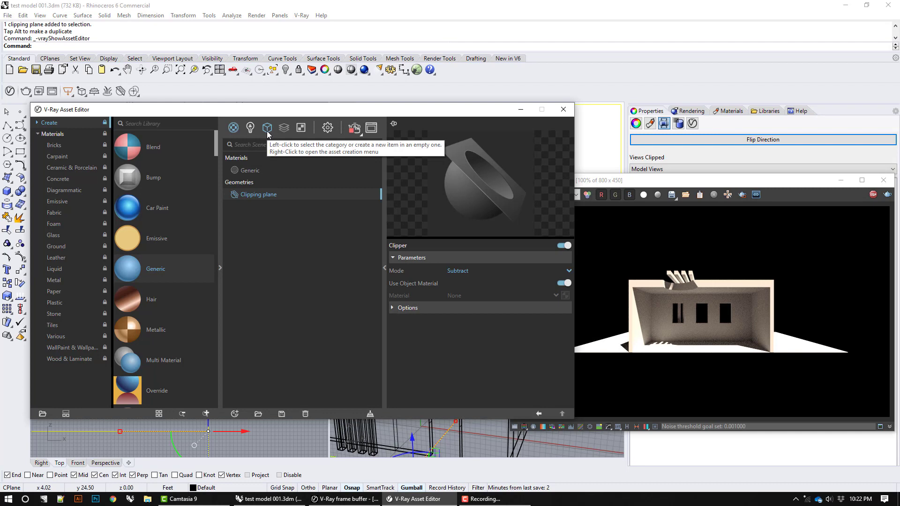
click(395, 307)
click(451, 321)
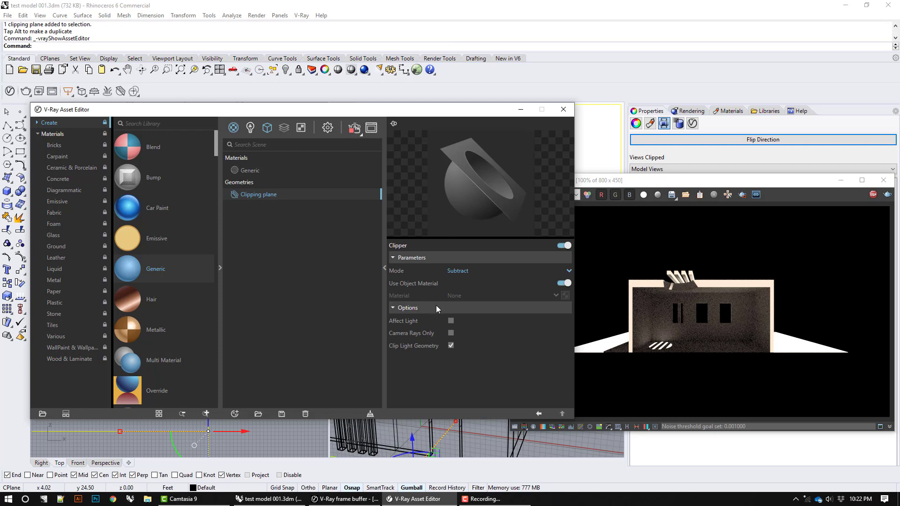
click(451, 321)
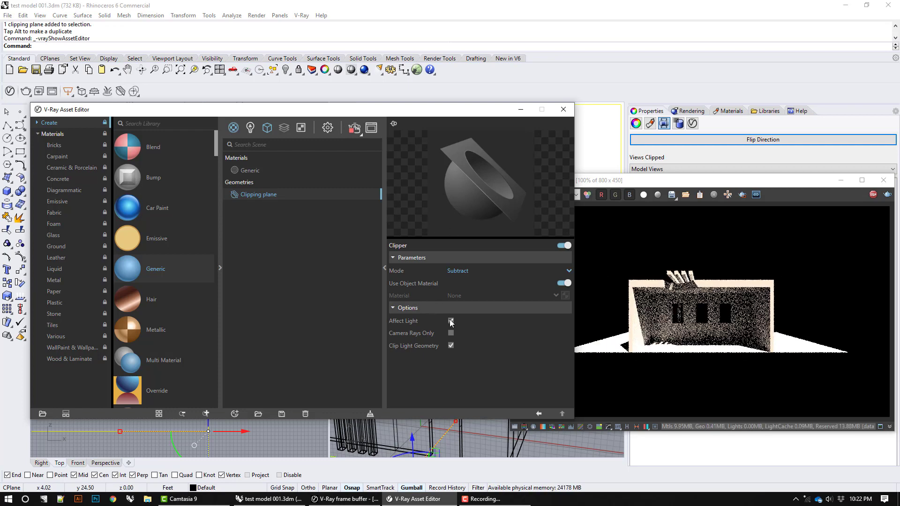
click(451, 321)
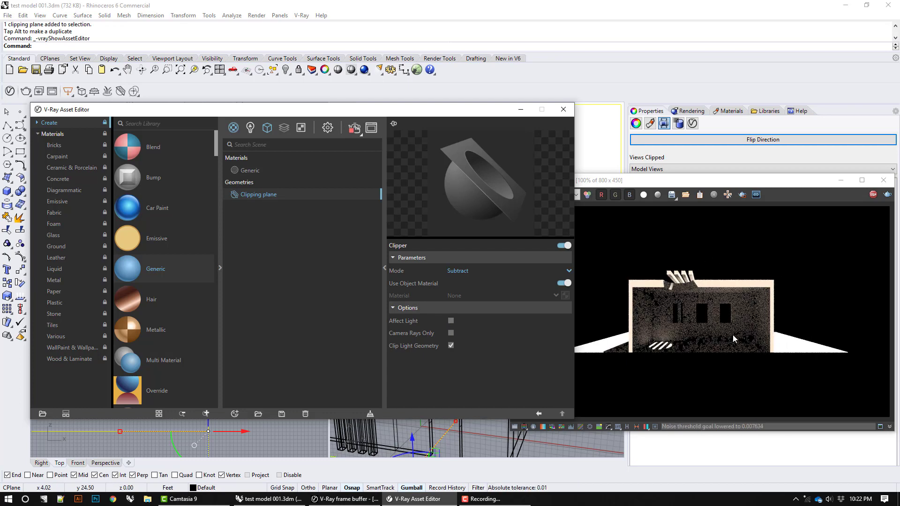
Step: Try a camera exposure value of 15 in the render settings and set it back to 12
click(328, 128)
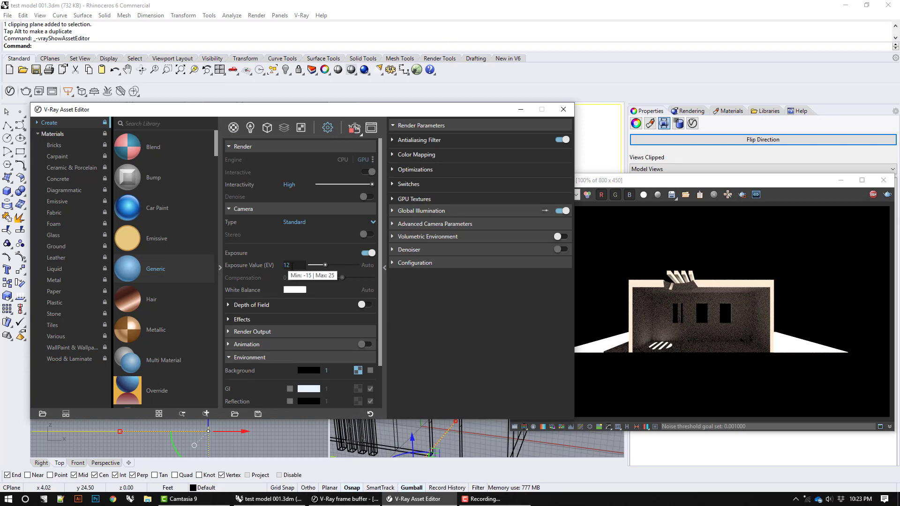
drag(292, 266, 263, 265)
text(15)
key(Return)
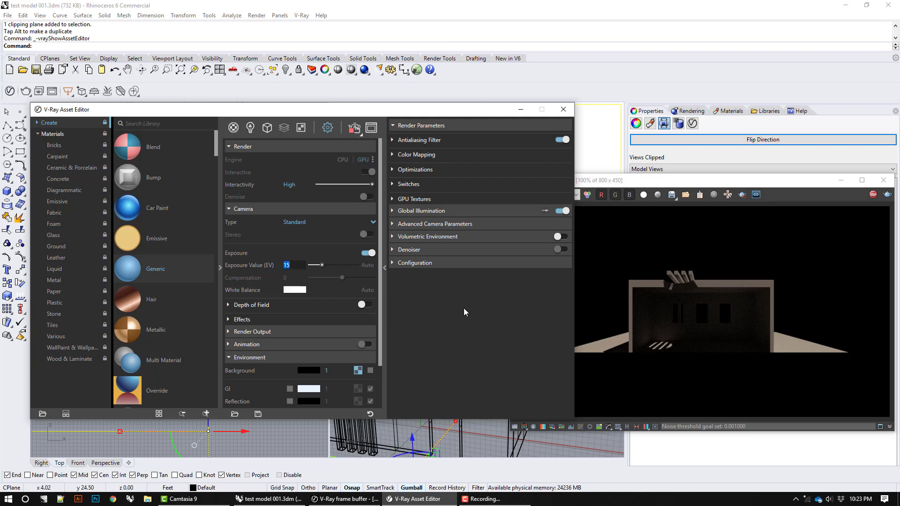
text(12)
key(Return)
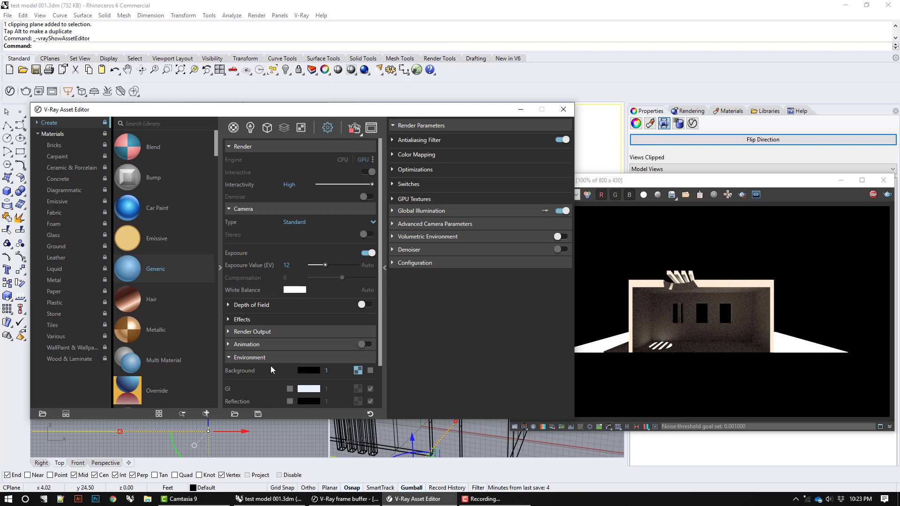
Step: Toggle the environment background texture on and off, and preview the render in monochrome and alpha channel display
click(370, 371)
click(370, 372)
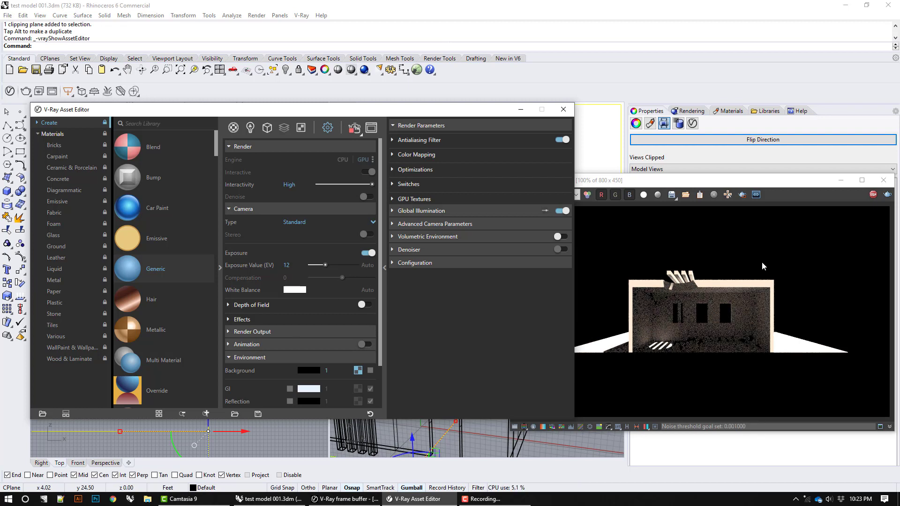
click(657, 195)
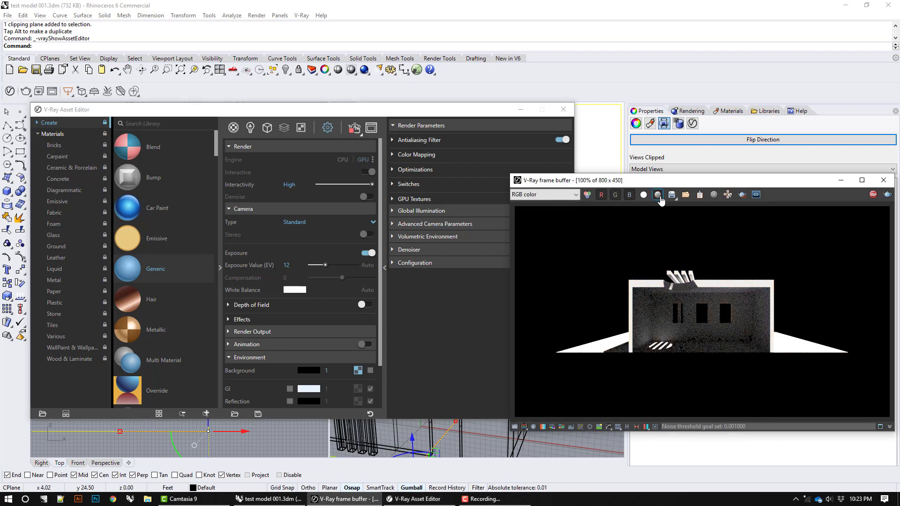
click(658, 195)
click(648, 200)
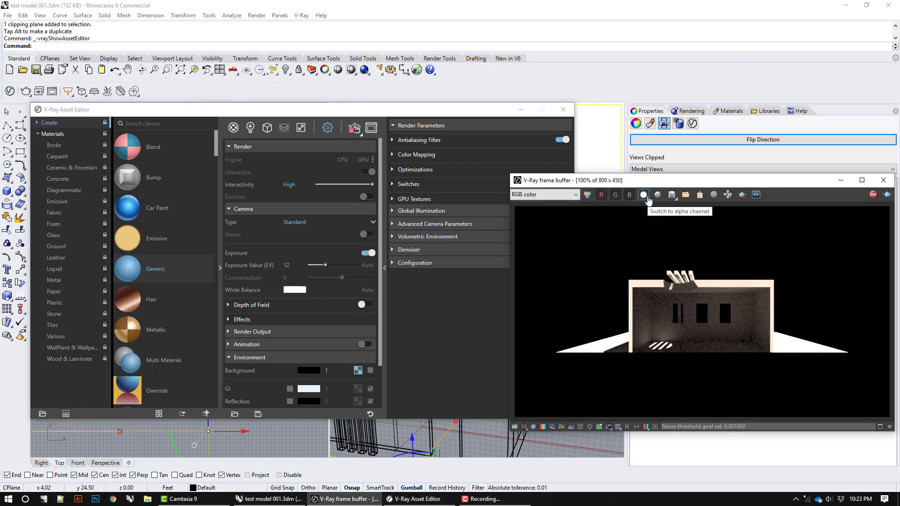
click(646, 199)
click(646, 199)
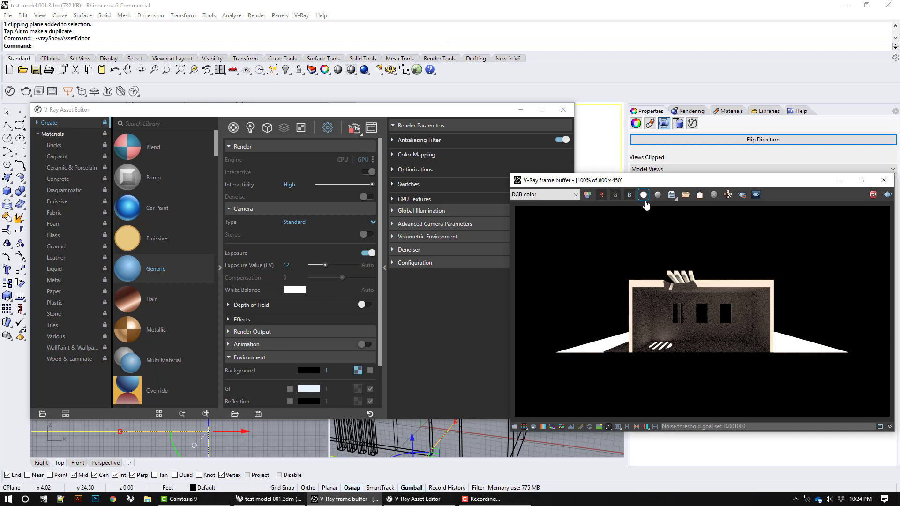
Step: Set the environment background colour to white
click(313, 370)
drag(419, 205, 303, 181)
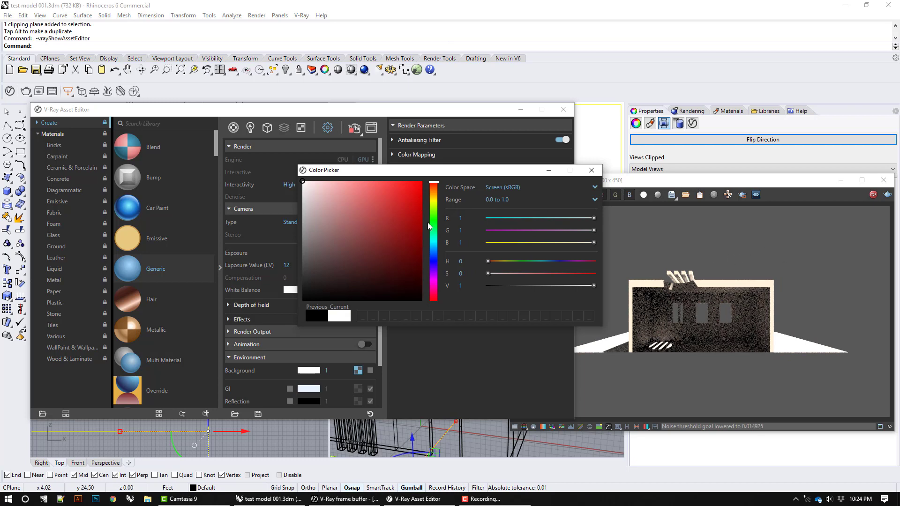
click(592, 170)
Step: Set the environment background colour to black and close the V-Ray Asset Editor
click(314, 370)
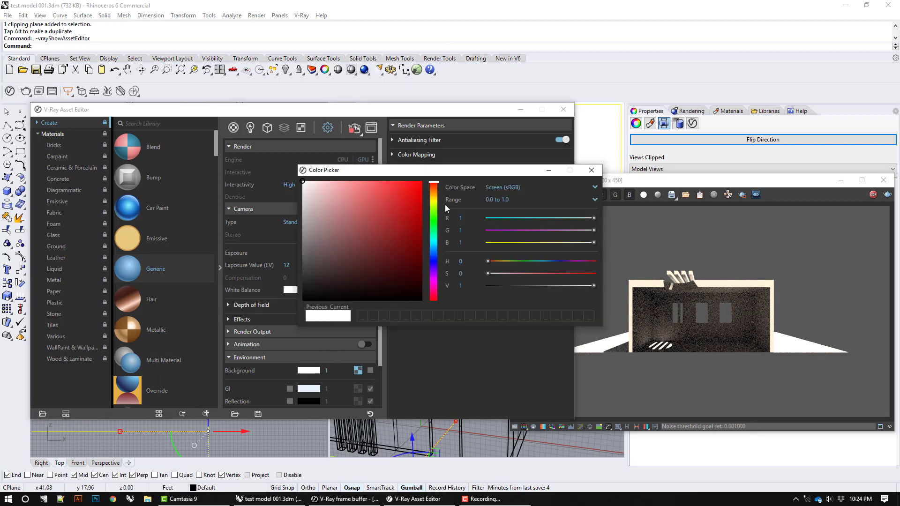
drag(371, 225, 426, 303)
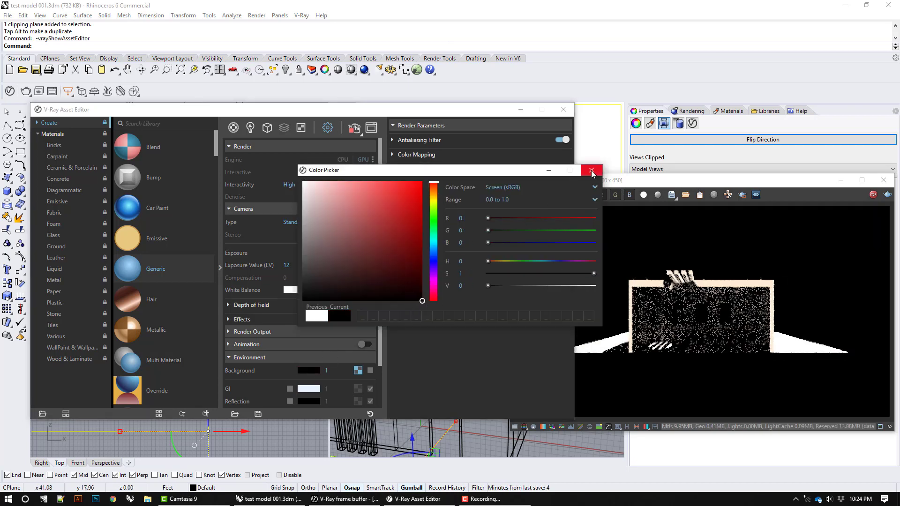
click(591, 170)
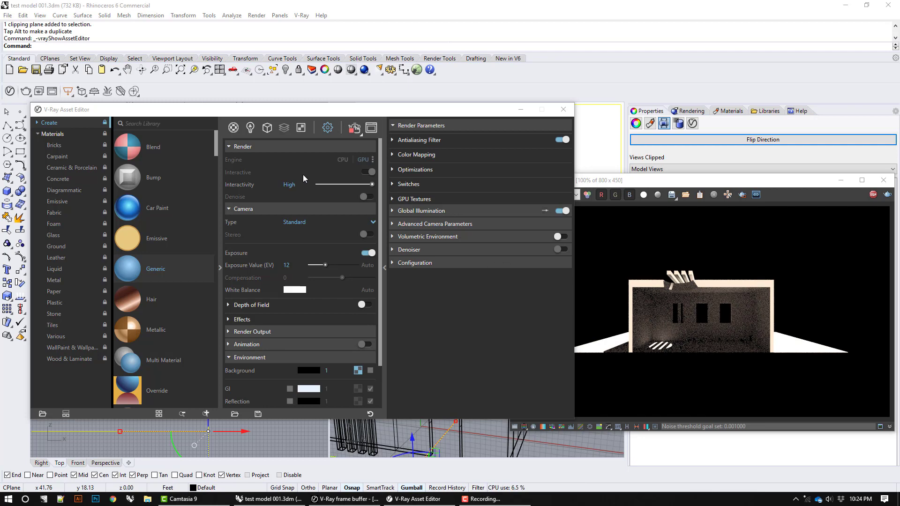
click(267, 128)
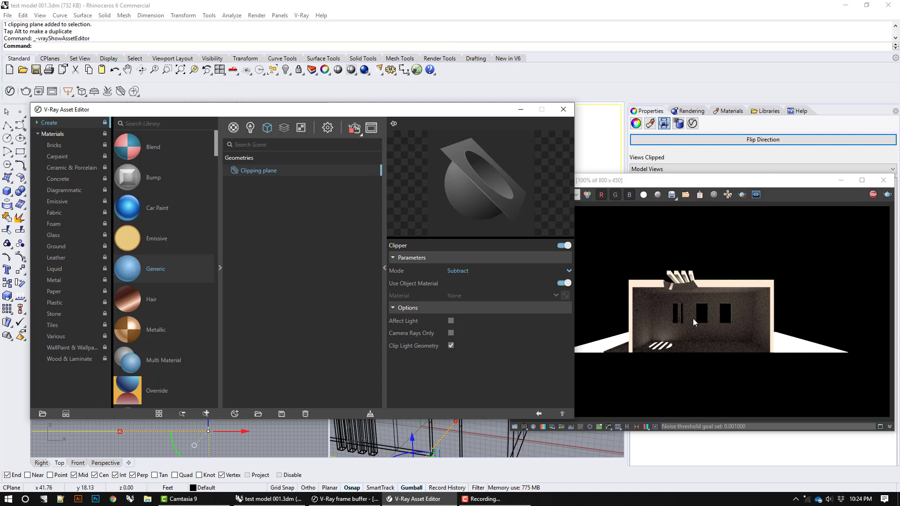
click(564, 111)
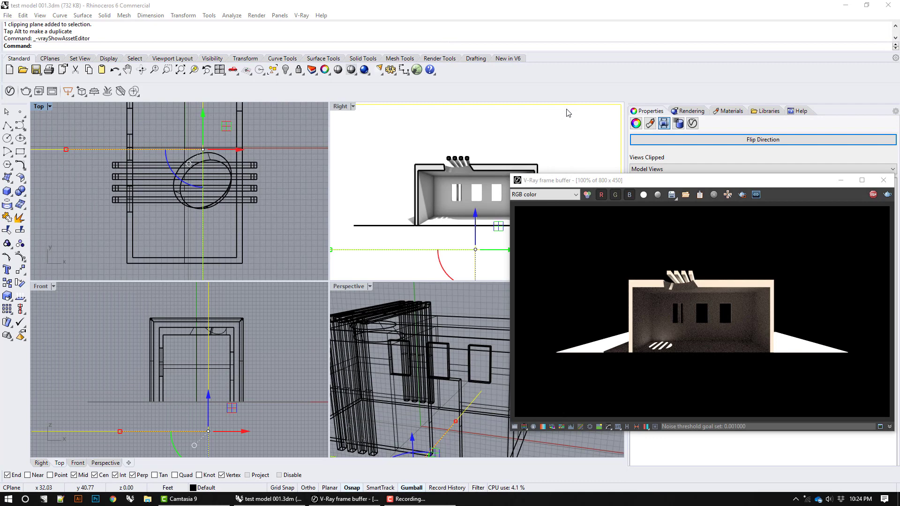
Step: Flip the clipping plane's direction and flip it back to compare both sides of the section in the V-Ray render
drag(610, 185, 320, 169)
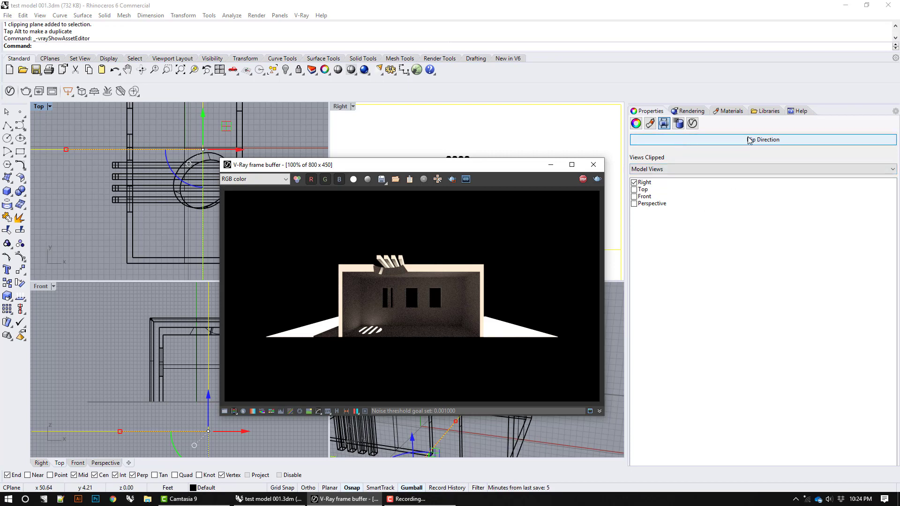
click(702, 139)
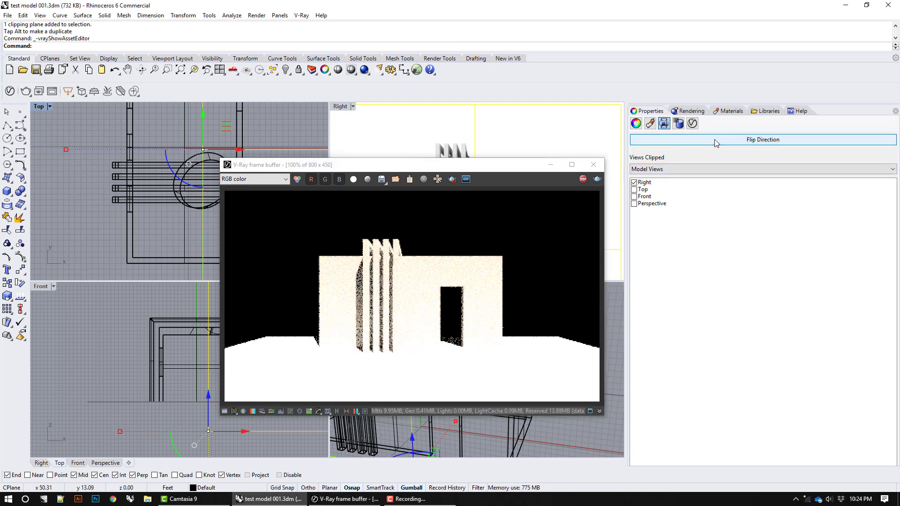
click(702, 139)
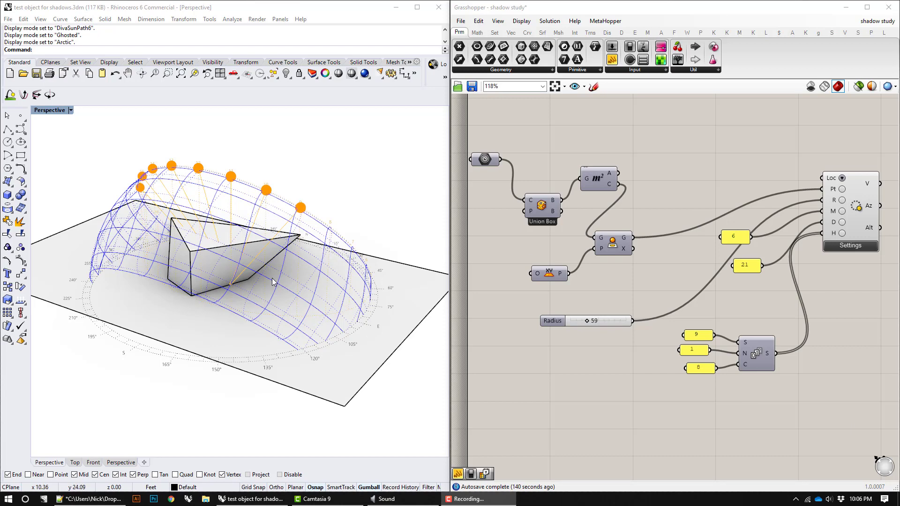
Step: Switch the perspective viewport from Arctic to the DivaSunPath6 display mode and inspect the object's overlapping shadows on the ground
right_drag(289, 277, 256, 271)
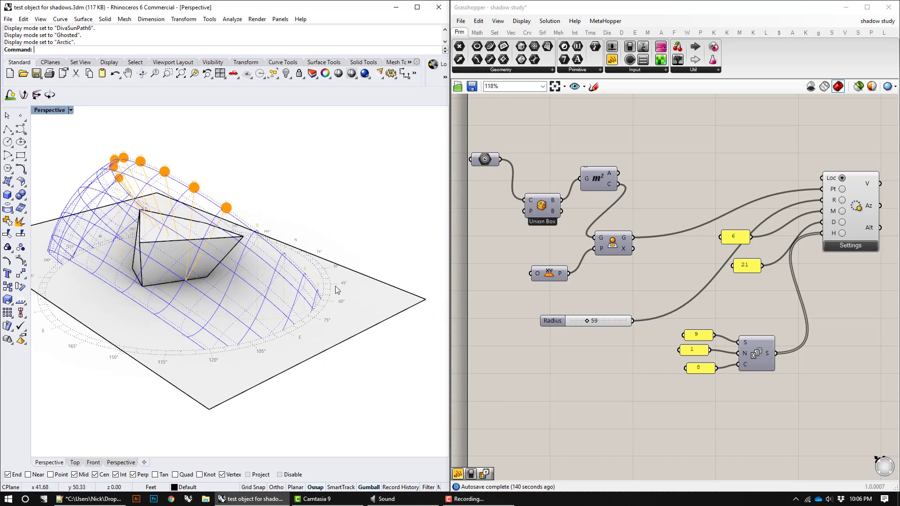
right_drag(262, 287, 312, 285)
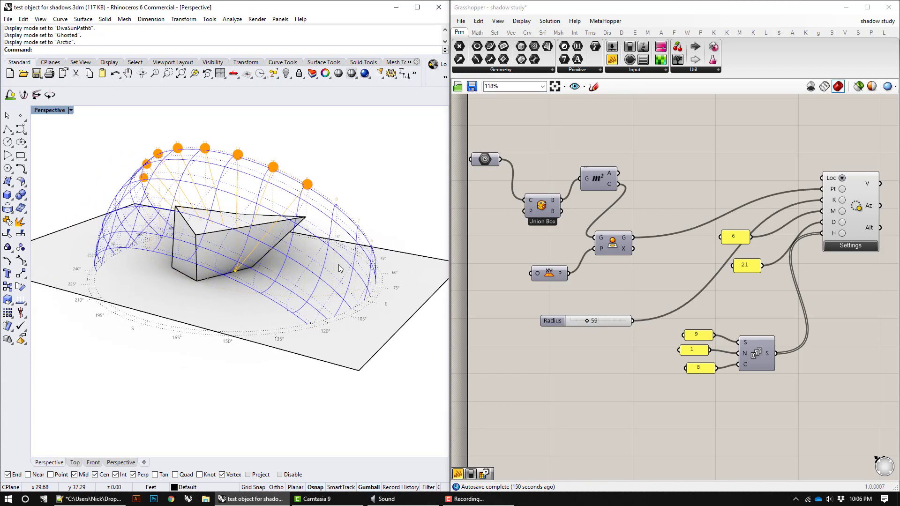
click(71, 111)
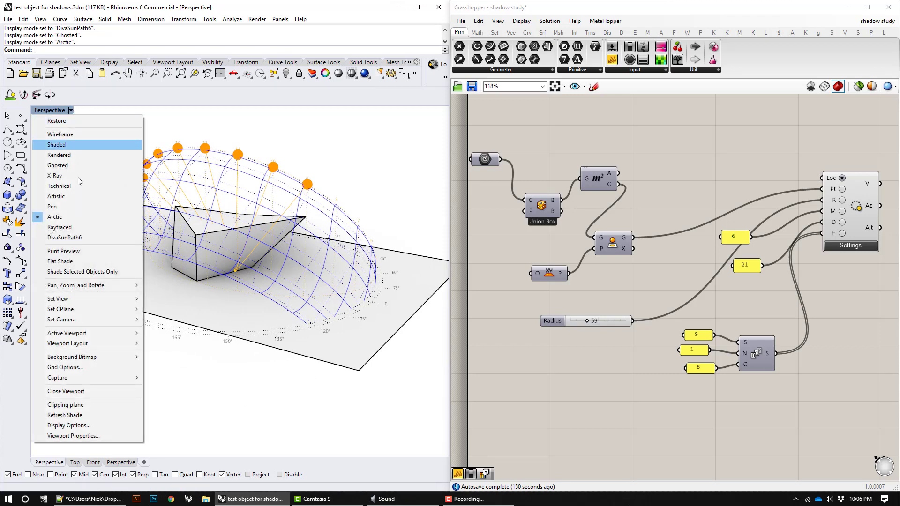
click(57, 240)
right_drag(224, 229, 180, 185)
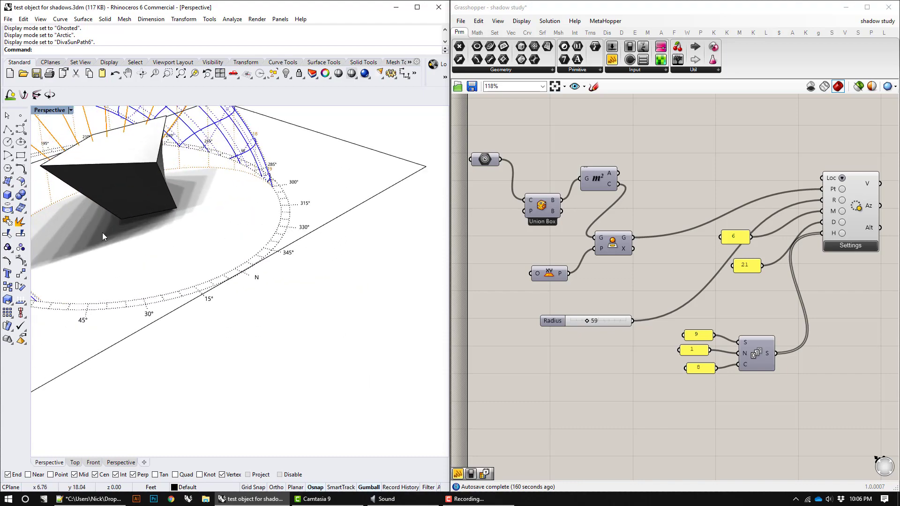
right_drag(66, 245, 302, 271)
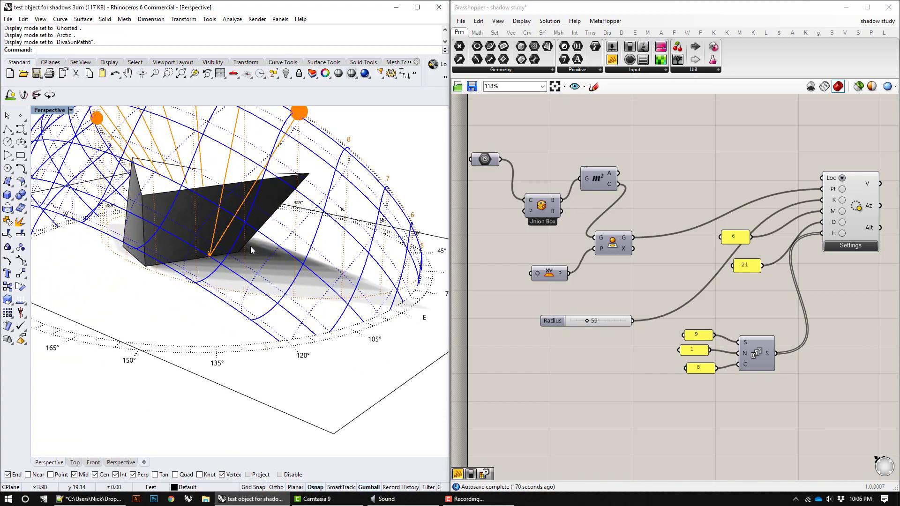
right_drag(250, 246, 207, 231)
scroll(207, 232, down, 5)
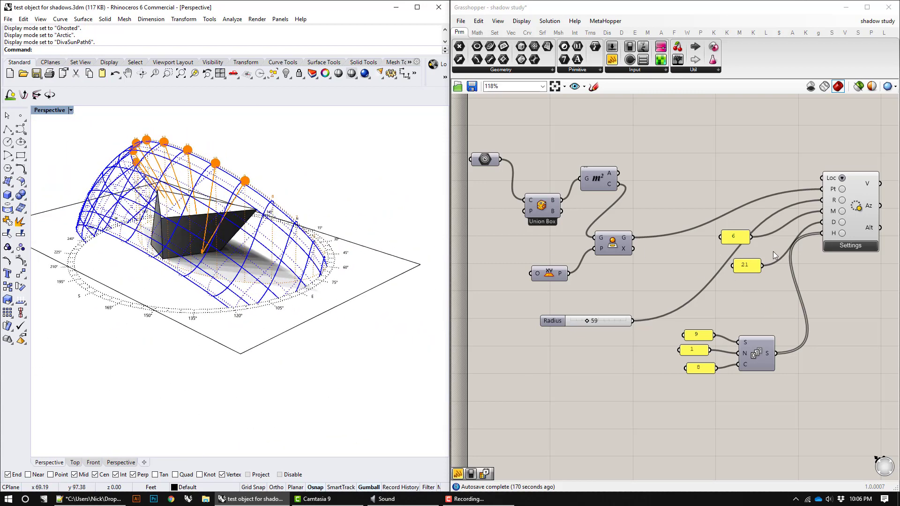
Step: Review the sun path component's display settings and reposition the component closer to the month and day panels on the Grasshopper canvas
click(839, 247)
right_click(840, 246)
click(861, 224)
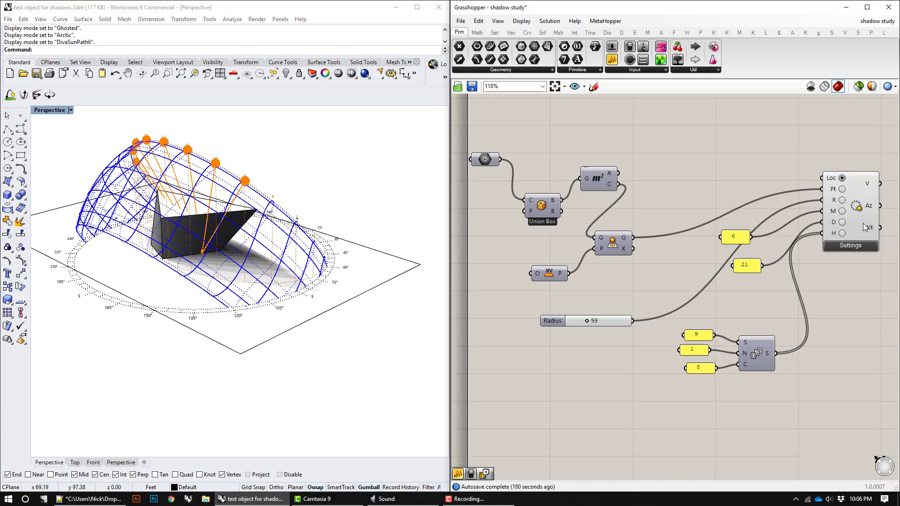
click(862, 221)
drag(851, 179, 775, 142)
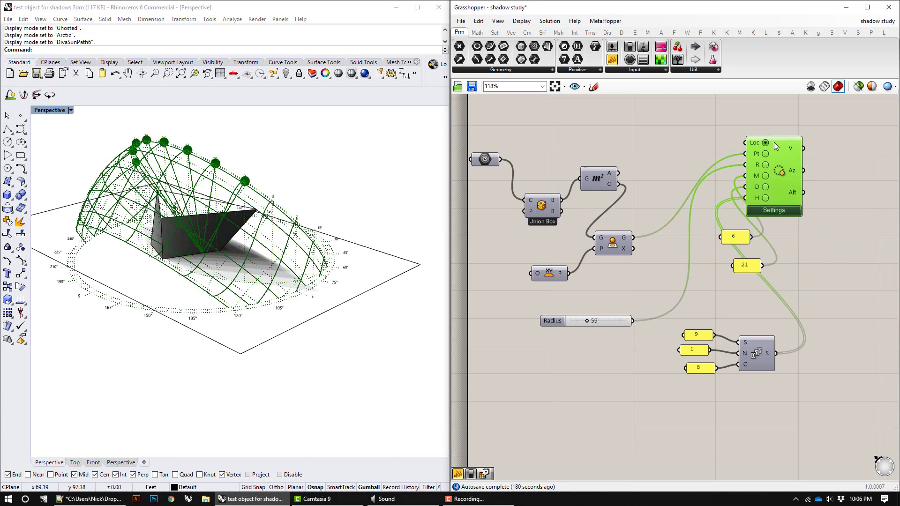
right_click(771, 150)
click(765, 209)
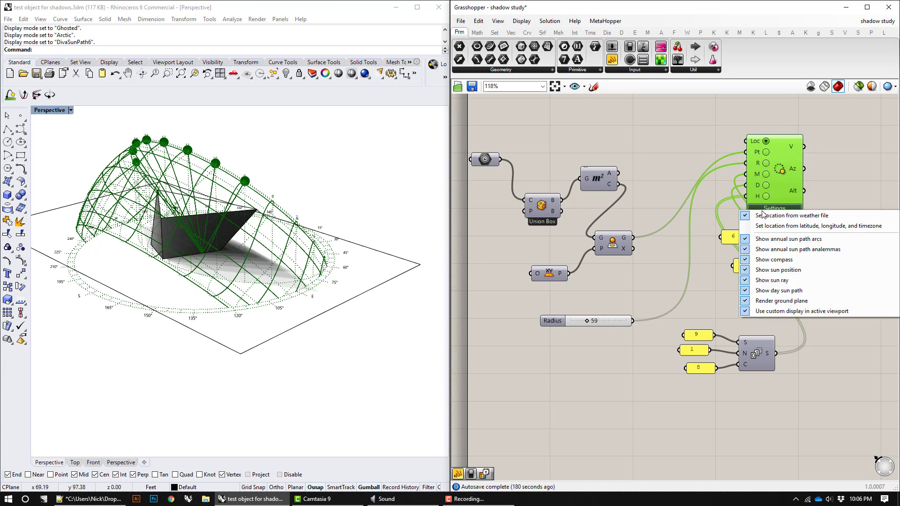
click(787, 172)
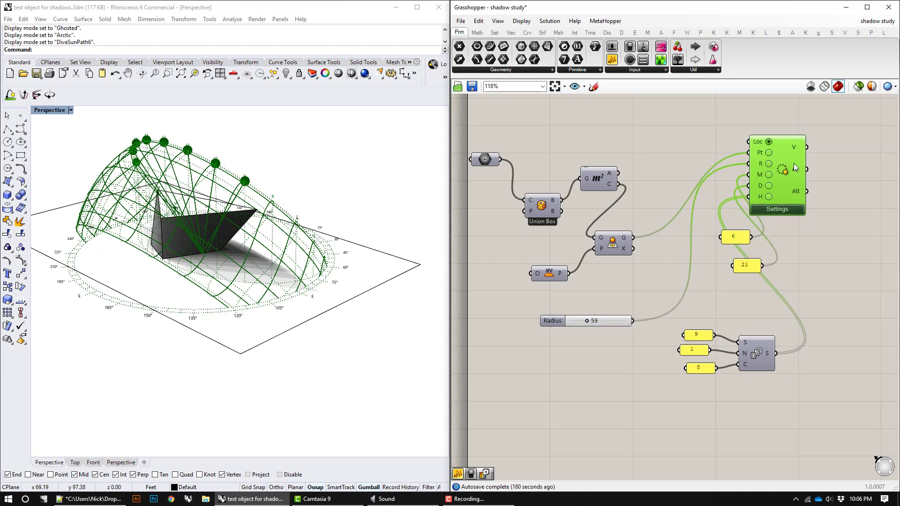
drag(794, 163, 839, 195)
Step: Check the perspective viewport's display modes and highlight the sun path in the model by selecting its Grasshopper component
click(70, 110)
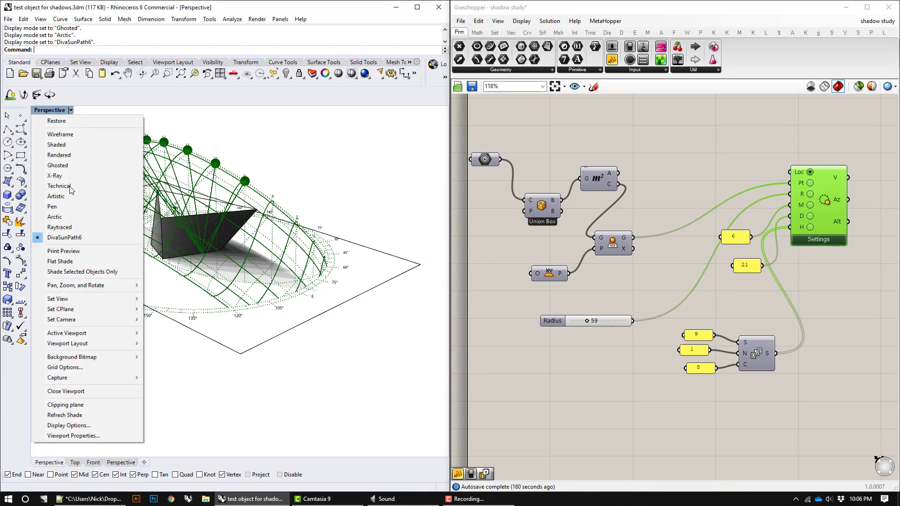
click(353, 183)
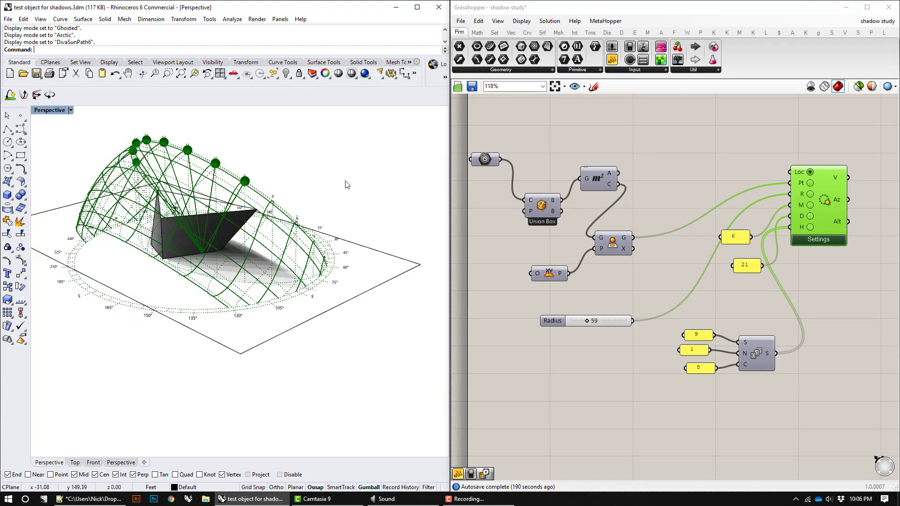
click(721, 184)
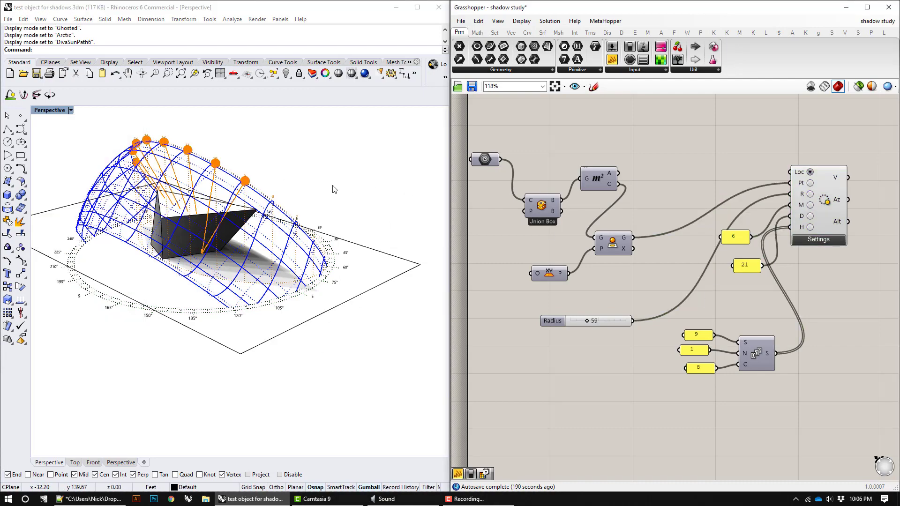
mouse_move(334, 189)
right_down()
mouse_move(361, 190)
mouse_move(332, 206)
right_up()
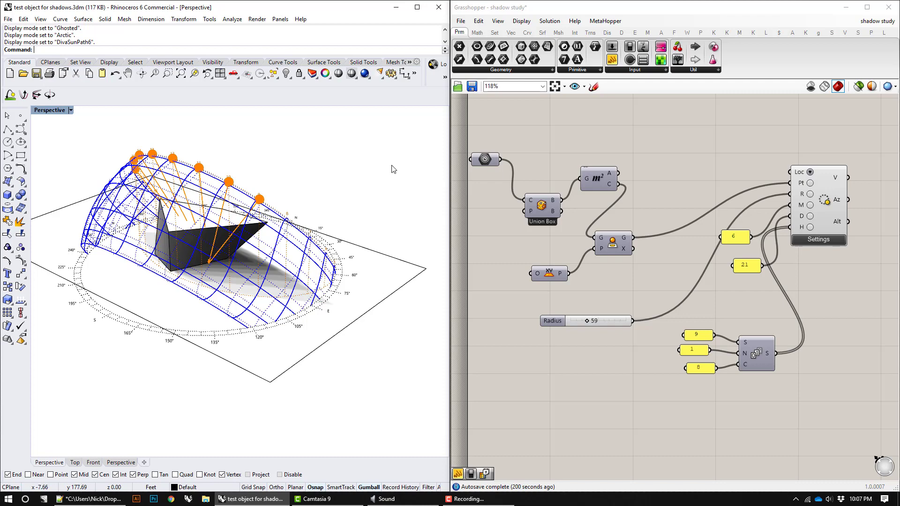
click(71, 110)
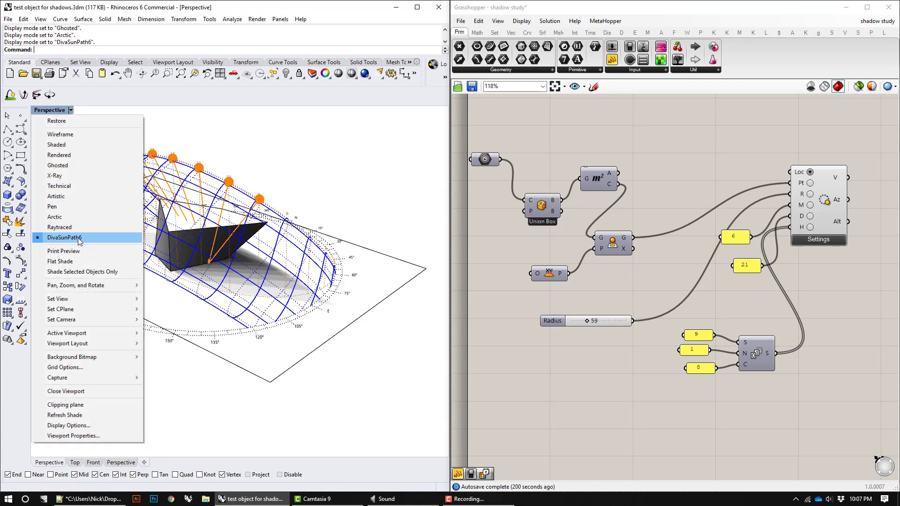
click(329, 157)
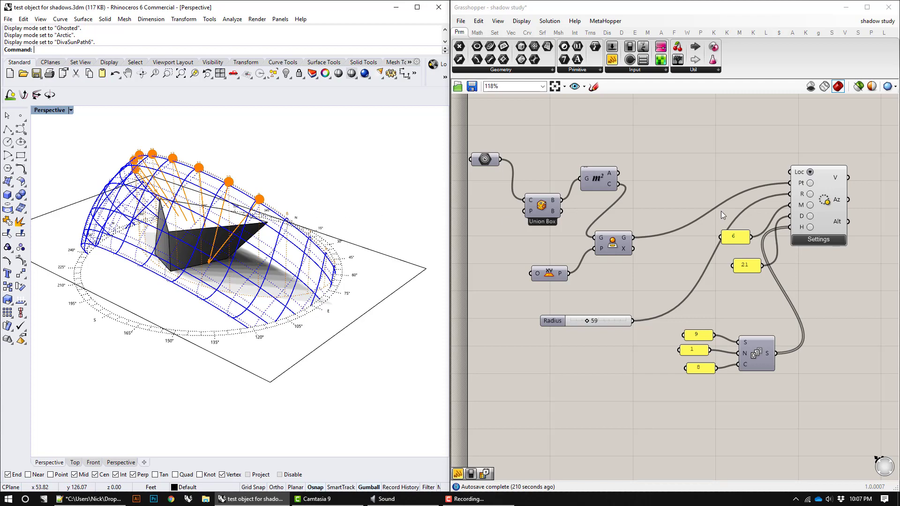
drag(825, 177, 824, 172)
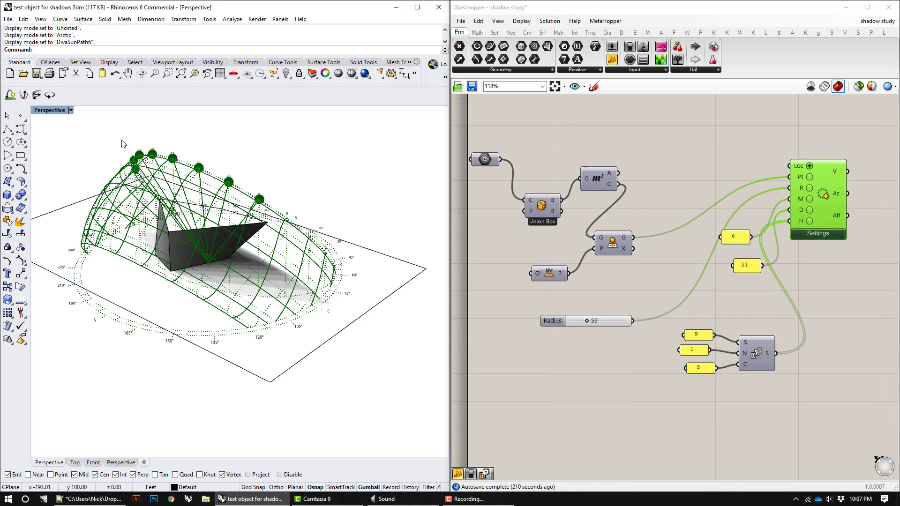
click(647, 391)
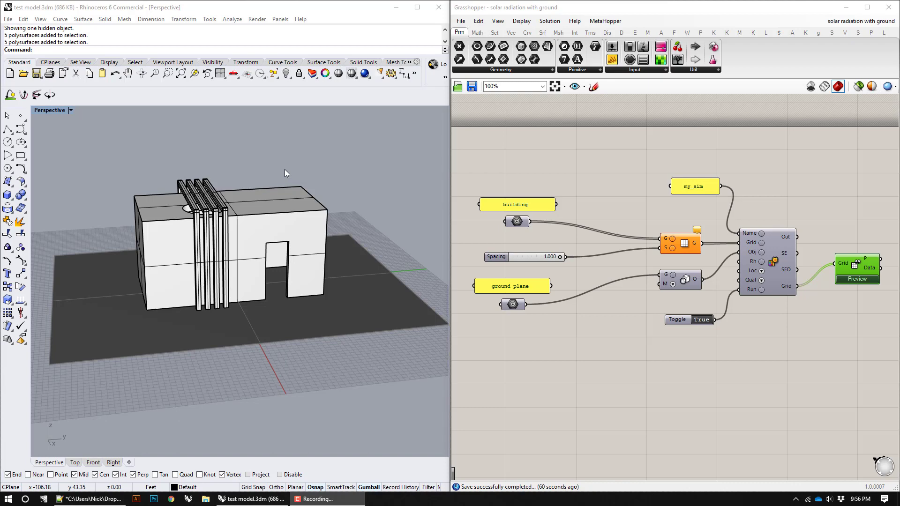
Step: Examine how the building and ground plane geometry feed the grid and scene object inputs of the solar radiation simulation
right_drag(286, 170, 235, 193)
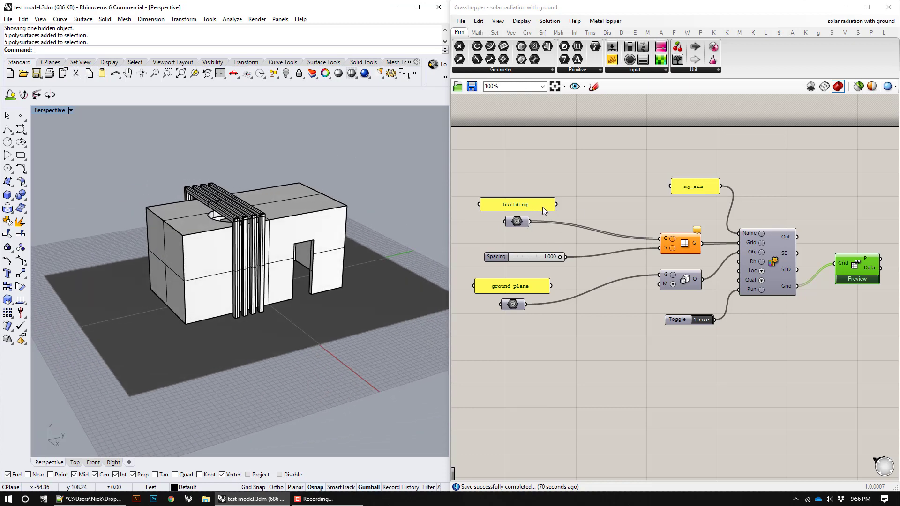
mouse_move(755, 242)
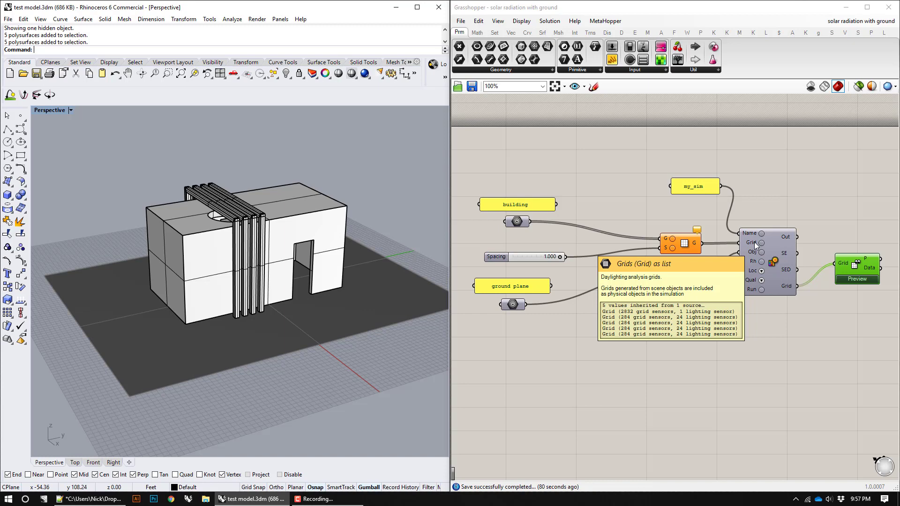
right_drag(358, 218, 374, 207)
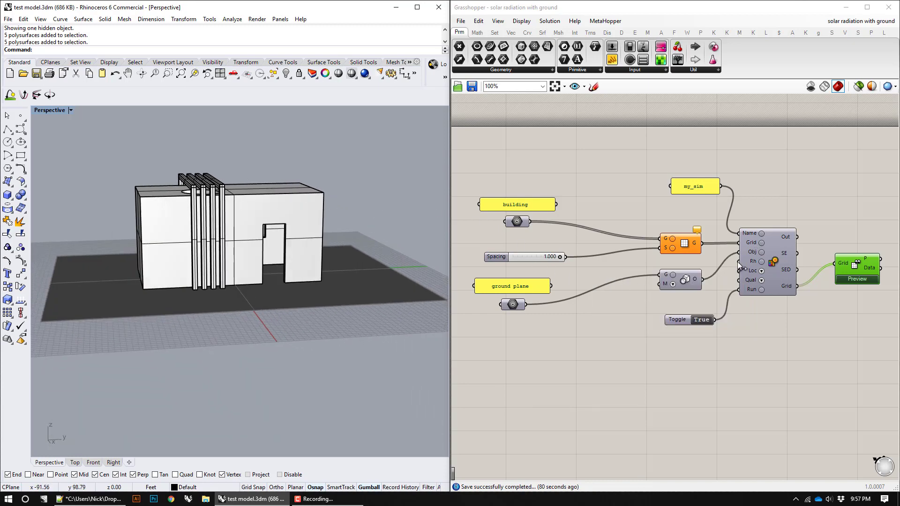
mouse_move(753, 253)
right_drag(366, 154, 356, 198)
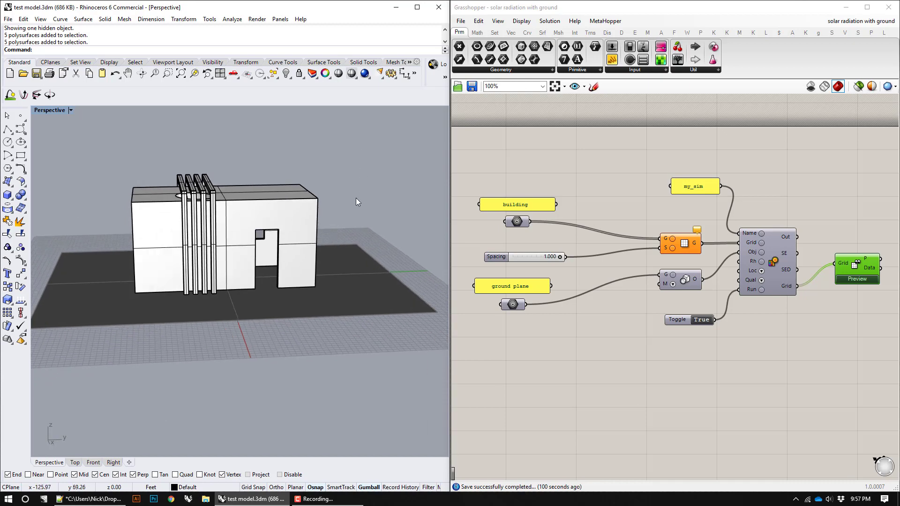
mouse_move(519, 223)
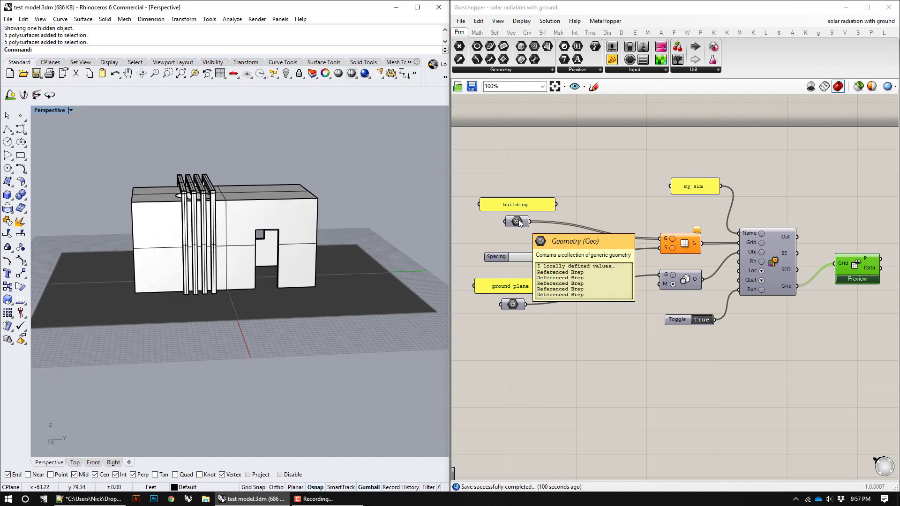
click(264, 217)
key(Escape)
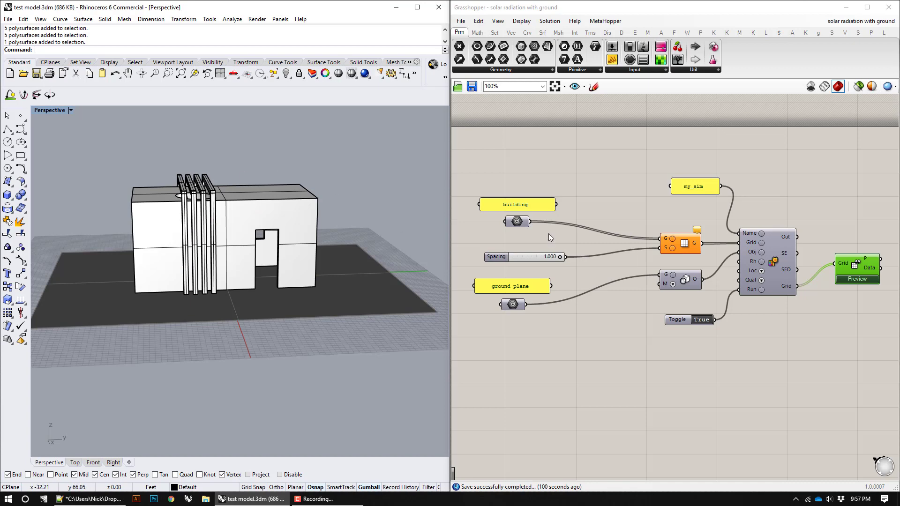
drag(678, 240, 680, 235)
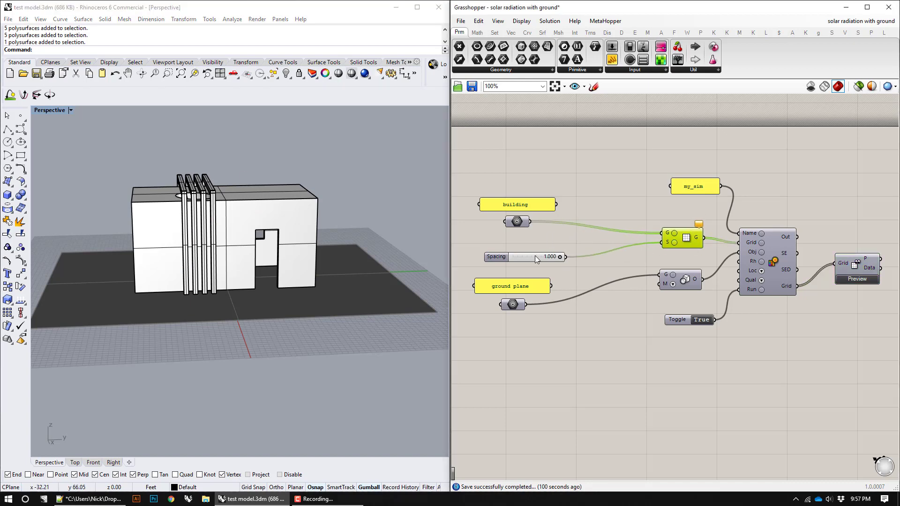
click(365, 296)
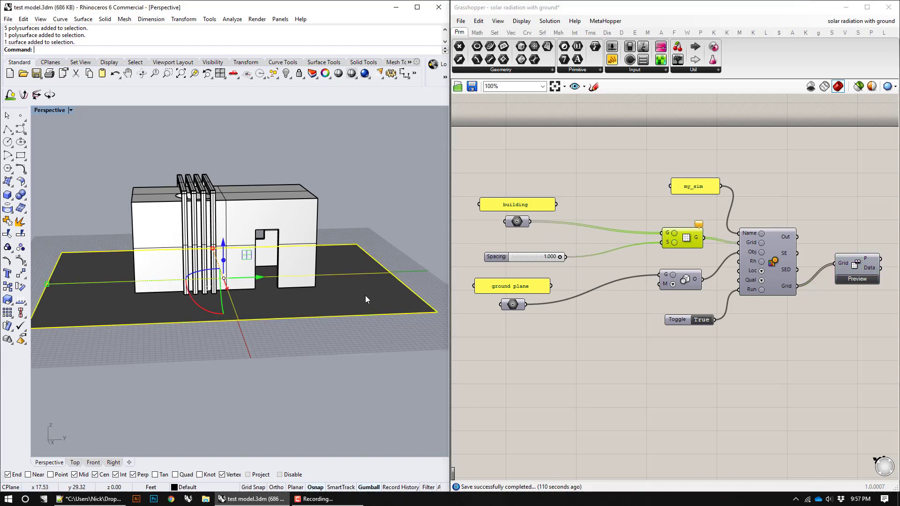
mouse_move(694, 283)
Step: Select all of the building's polysurfaces and hide them, leaving out the ground plane
drag(374, 216, 98, 162)
text(hide)
key(Return)
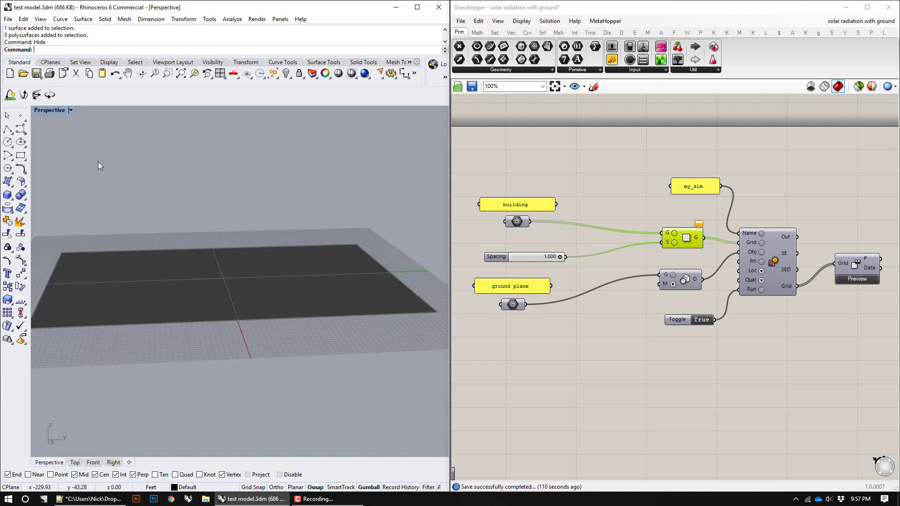
Step: Highlight the radiation results preview in the model and rerun the simulation by resetting its run toggle to True
click(856, 265)
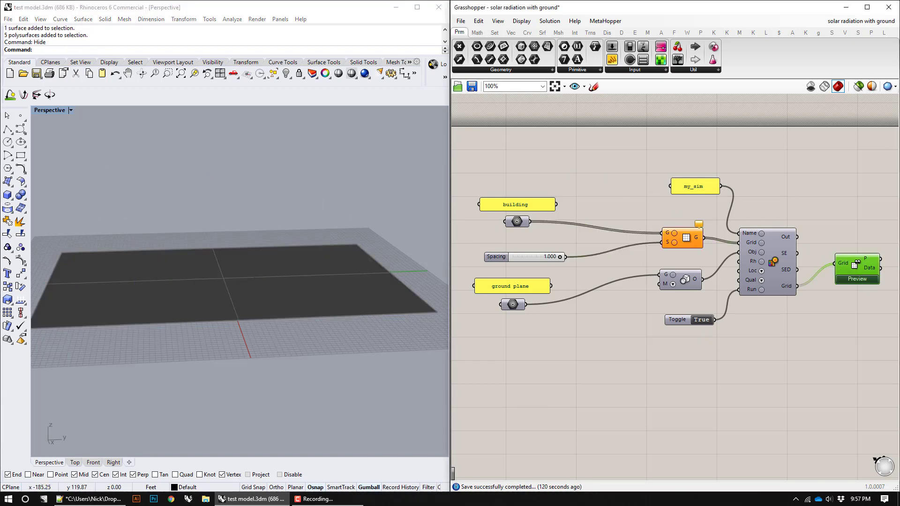
click(357, 160)
right_drag(311, 186, 303, 184)
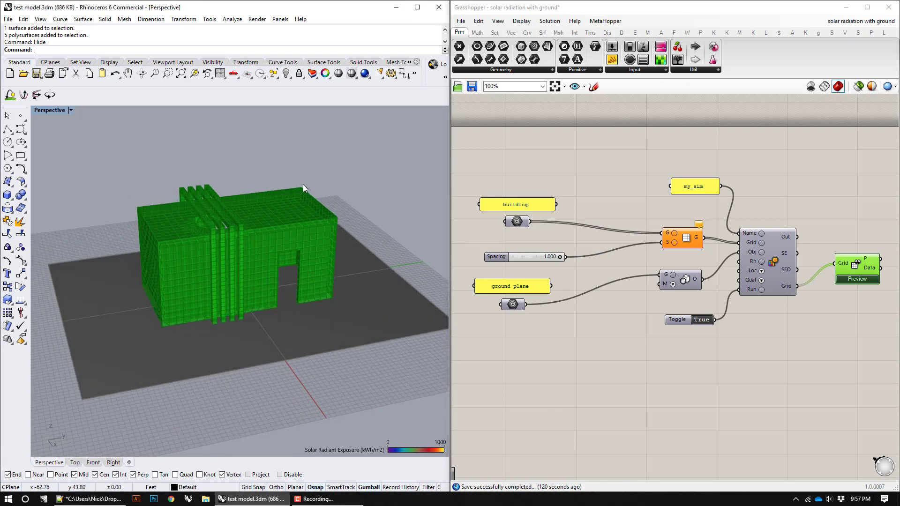
click(706, 320)
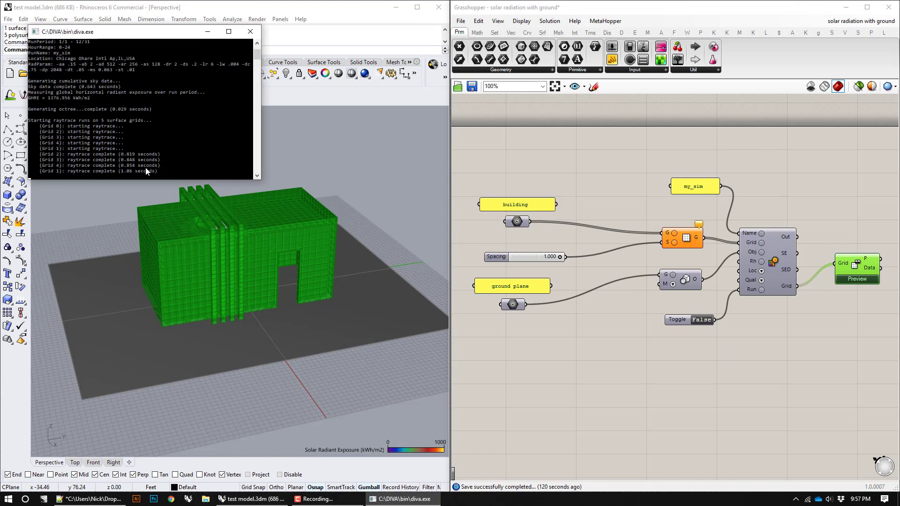
right_drag(322, 175, 354, 139)
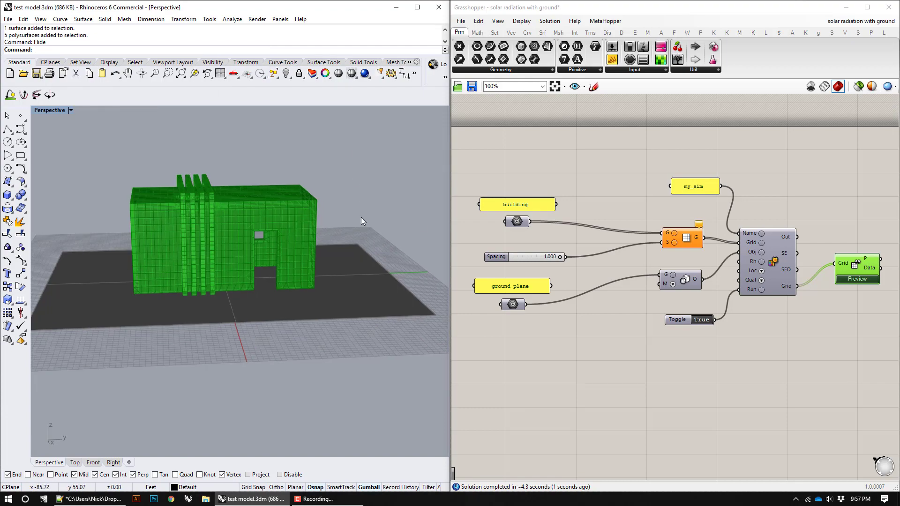
click(834, 325)
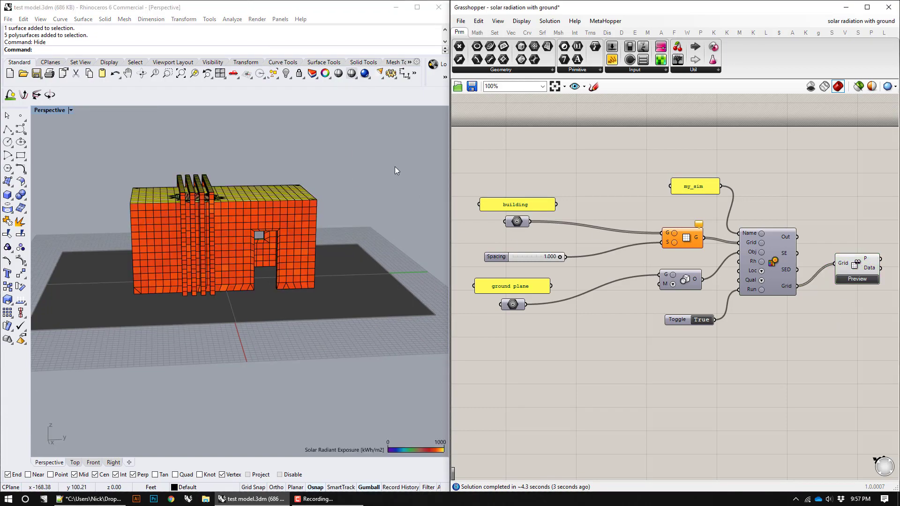
Step: Examine the simulated radiation grid on the building's roof, circular opening, fins and facades from several sides
right_drag(395, 167, 223, 262)
mouse_move(316, 234)
right_down()
mouse_move(144, 260)
mouse_move(333, 250)
mouse_move(184, 263)
mouse_move(217, 260)
mouse_move(286, 283)
mouse_move(361, 256)
mouse_move(211, 252)
mouse_move(238, 244)
mouse_move(232, 249)
right_up()
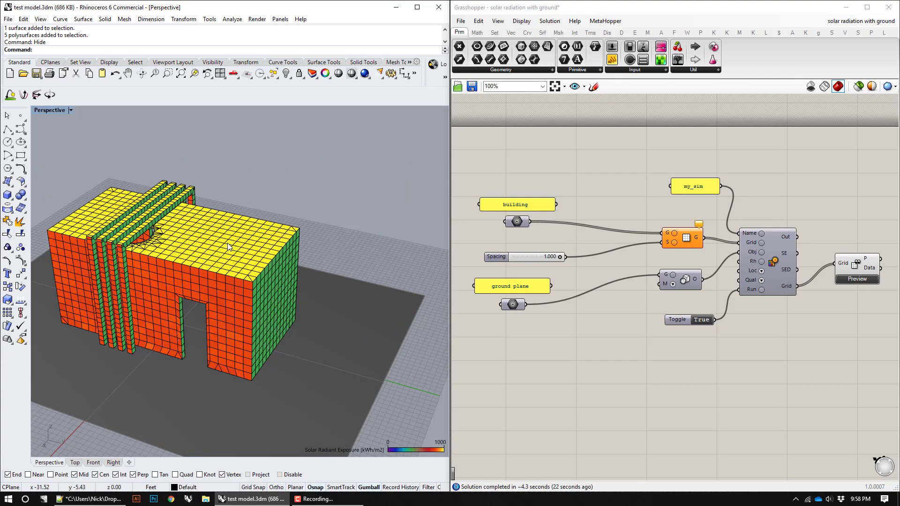
scroll(185, 212, up, 10)
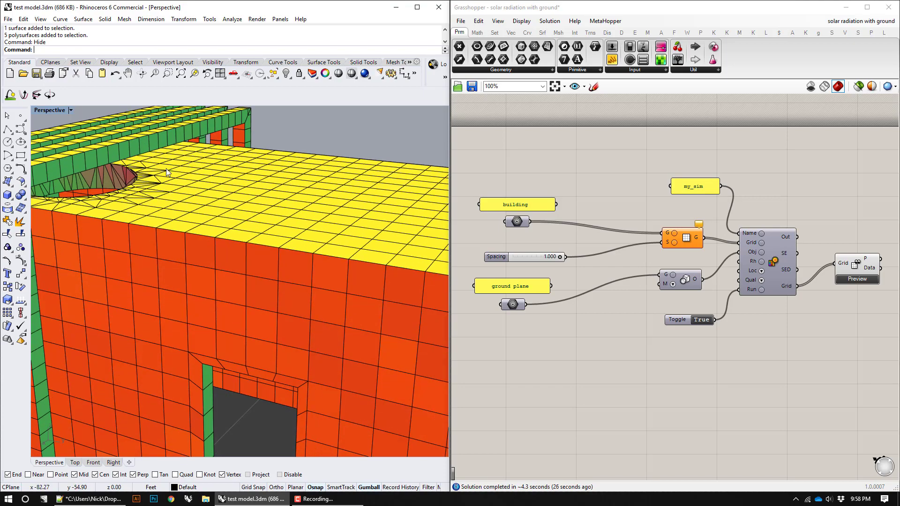
scroll(167, 209, down, 5)
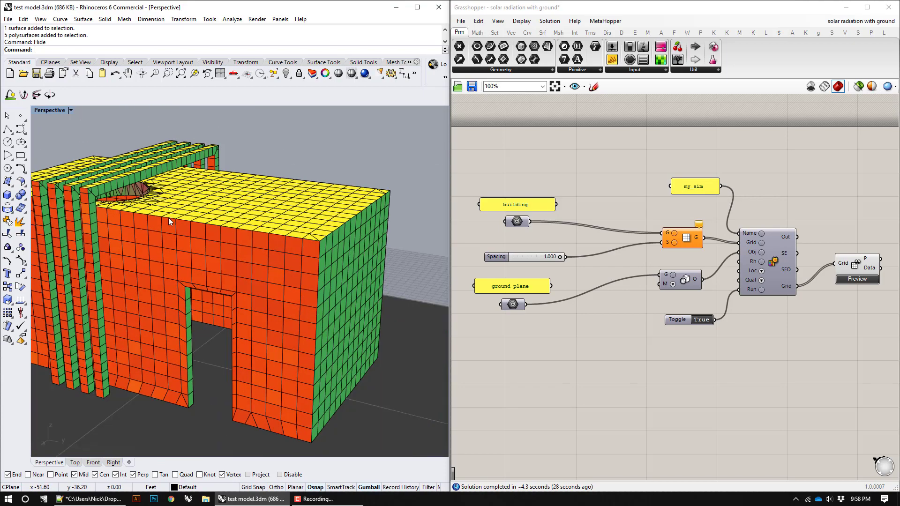
right_drag(181, 225, 184, 228)
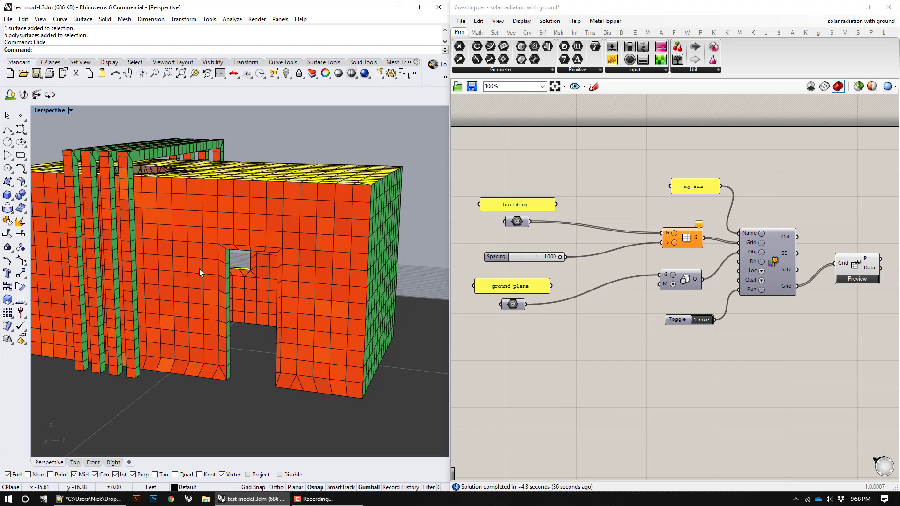
right_drag(199, 271, 265, 252)
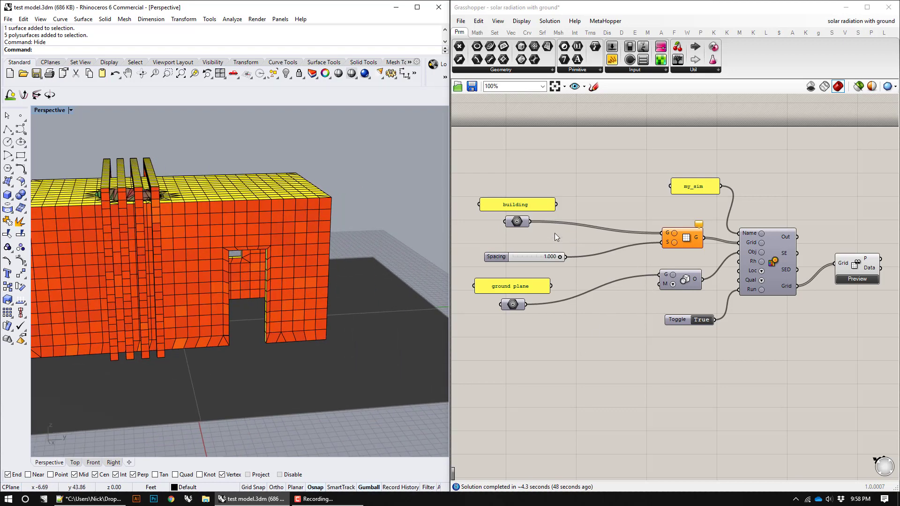
Step: Check the scene object and analysis grid components against the ground plane to see which geometry receives radiation results
click(683, 273)
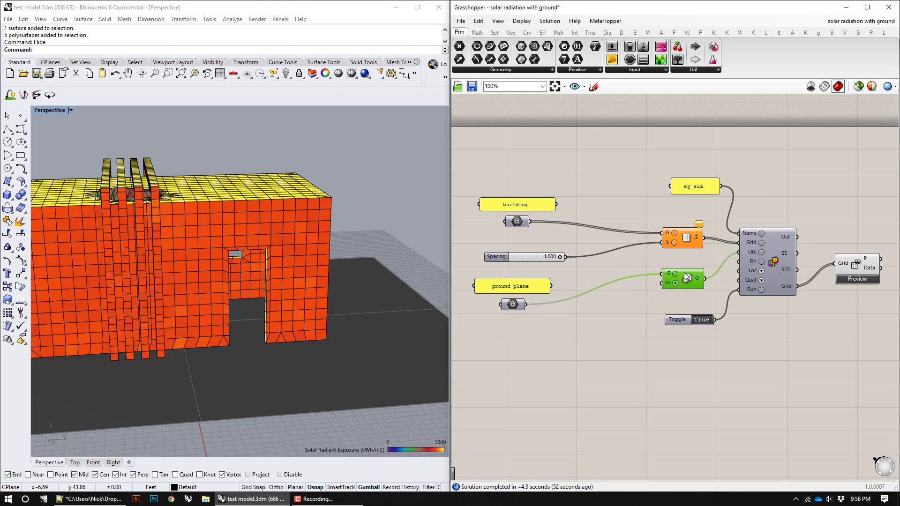
drag(685, 274, 684, 275)
drag(686, 237, 681, 231)
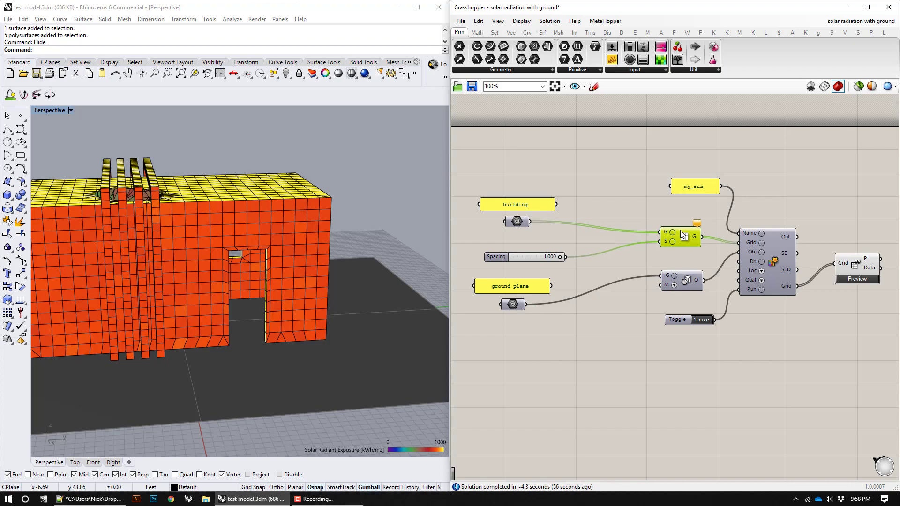
click(415, 337)
key(Escape)
right_drag(370, 280, 267, 324)
right_drag(139, 356, 329, 355)
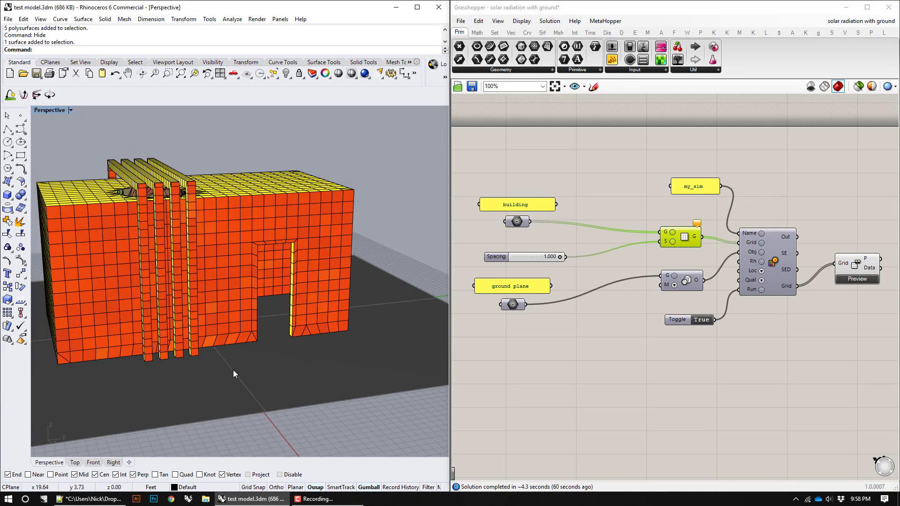
right_drag(233, 369, 69, 336)
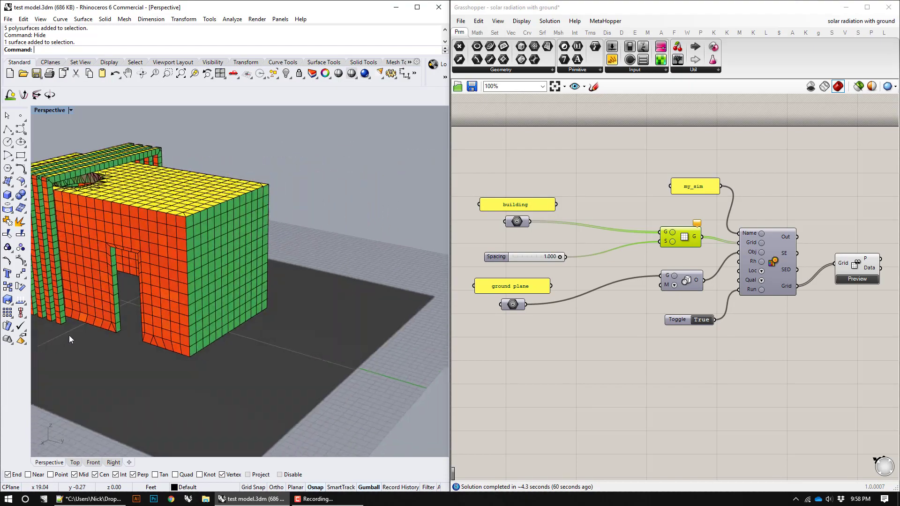
right_drag(123, 315, 174, 303)
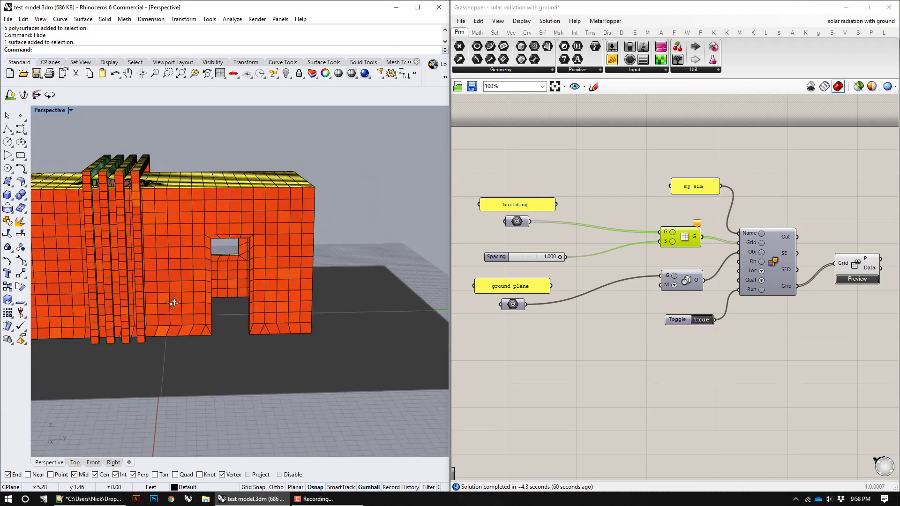
Step: Add a Merge component and feed the building geometry into D1 and the ground plane geometry into D2
double_click(573, 356)
text(merge)
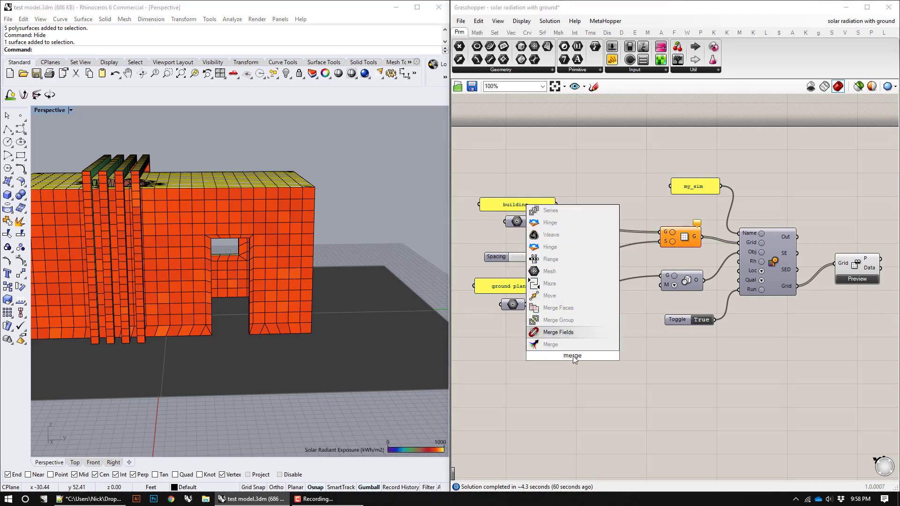
key(Return)
scroll(574, 358, up, 2)
drag(573, 358, 646, 257)
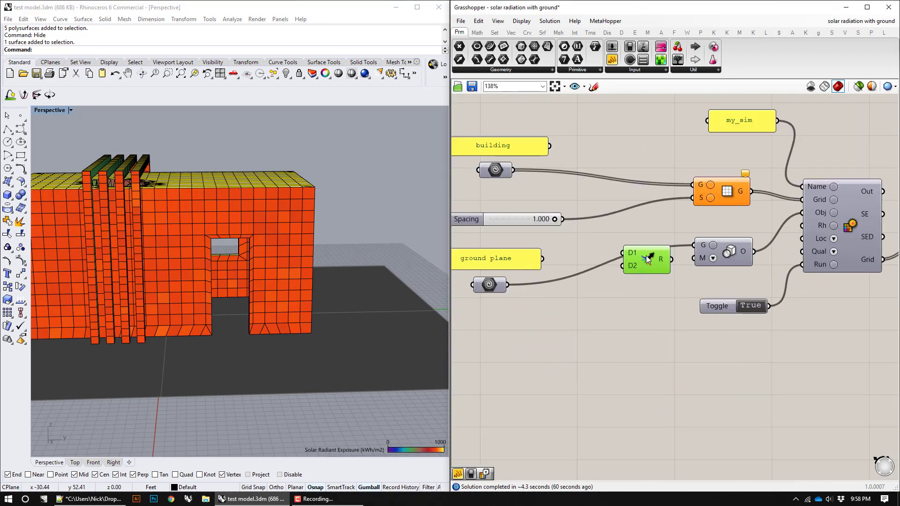
drag(514, 168, 646, 248)
drag(508, 285, 614, 332)
mouse_move(614, 331)
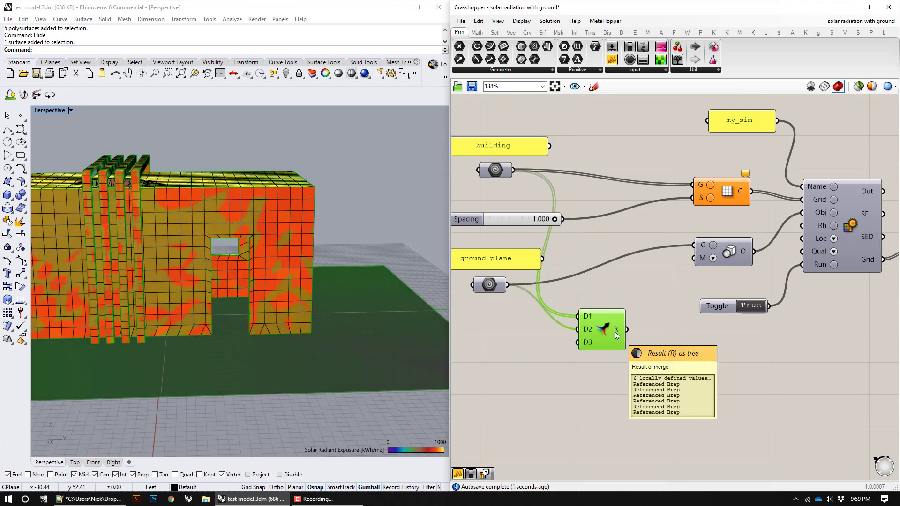
Step: Switch the run toggle to False and connect the merged result to the geometry inputs of the analysis grid and scene object components
drag(614, 331, 752, 308)
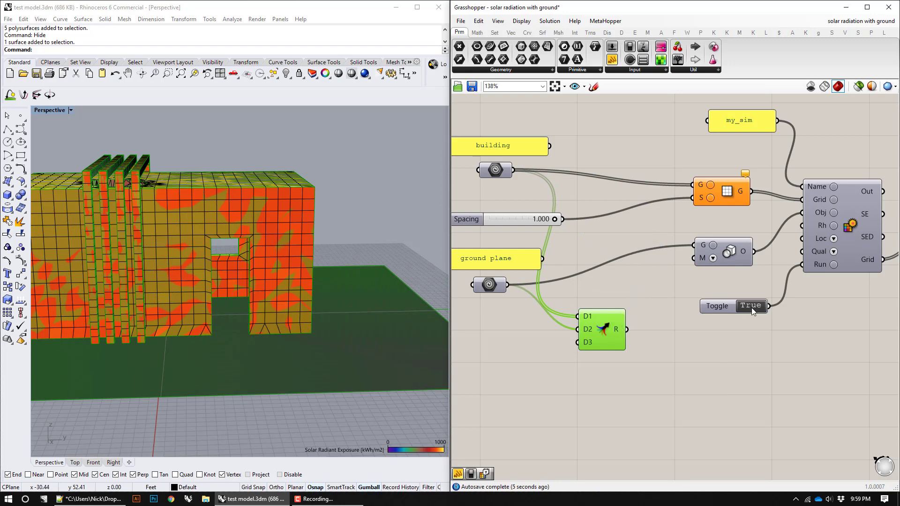
drag(624, 329, 694, 185)
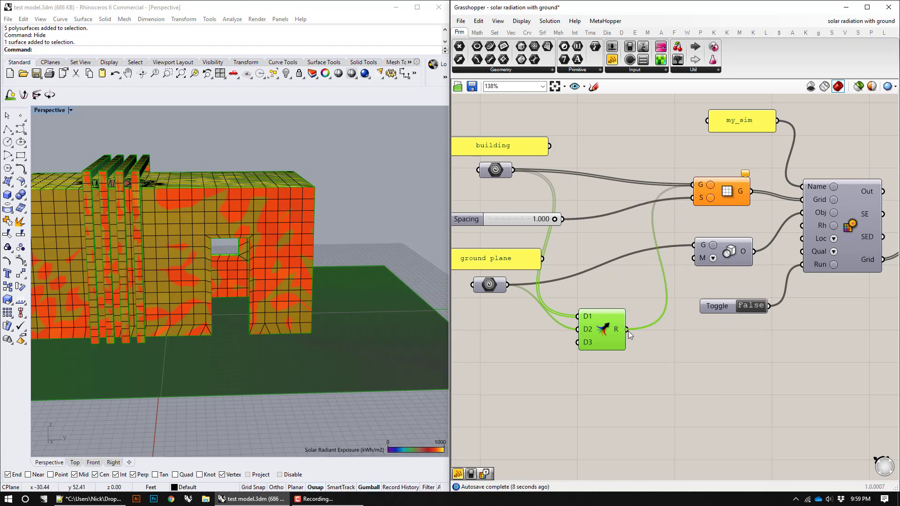
drag(628, 331, 689, 244)
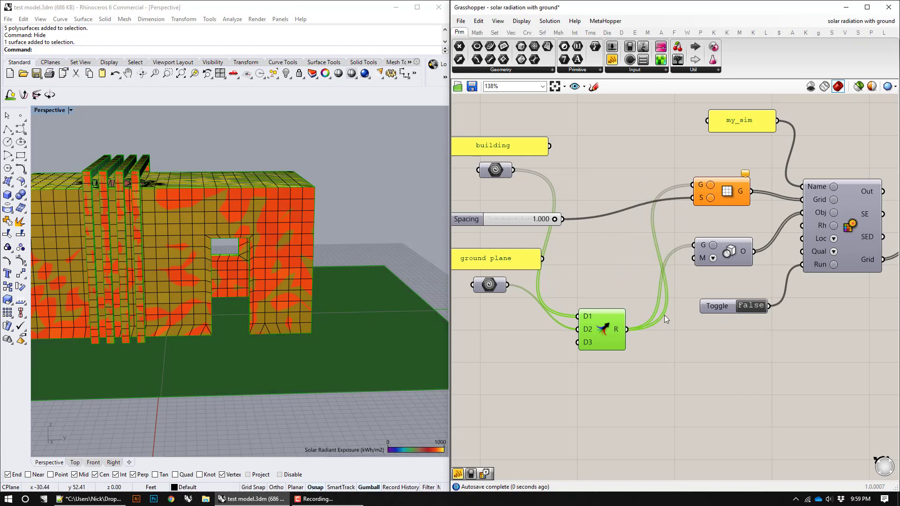
drag(602, 330, 607, 296)
Step: Hide the ground plane surface in the Rhino model
right_drag(403, 272, 296, 222)
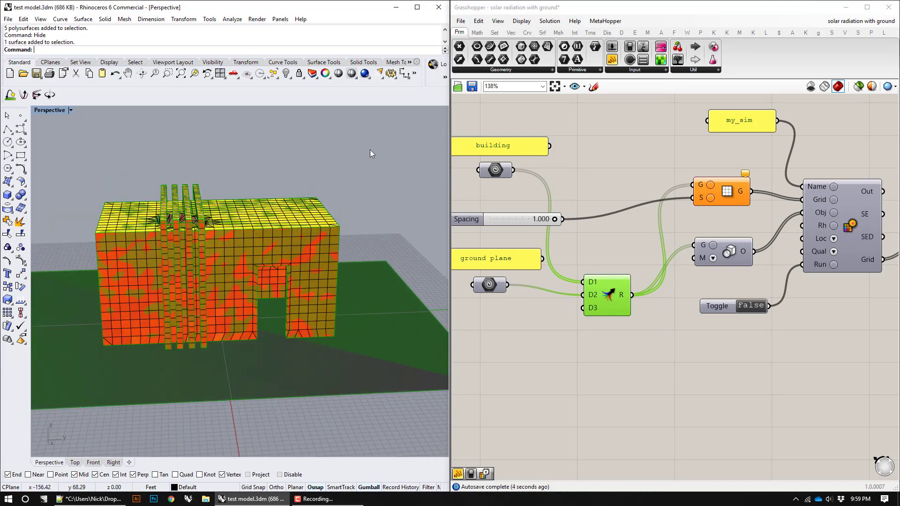
drag(370, 150, 90, 402)
text(hide)
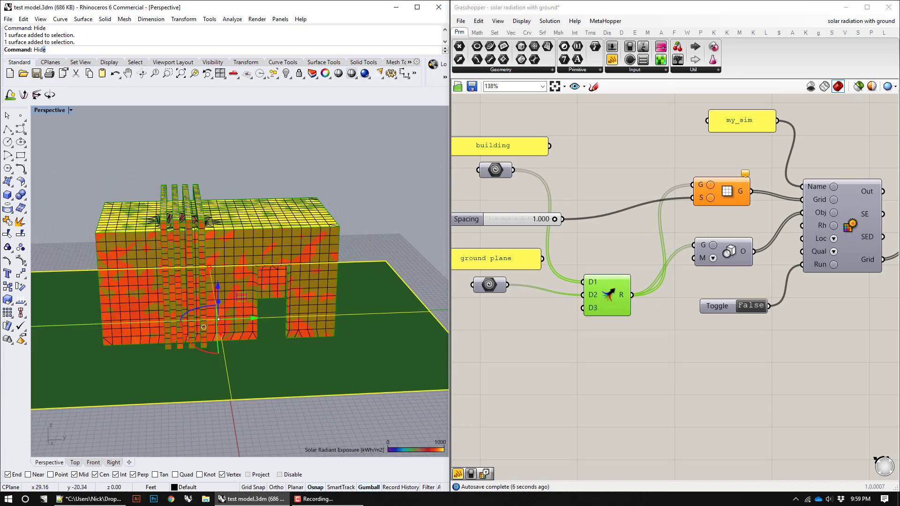
key(Return)
right_drag(232, 167, 215, 185)
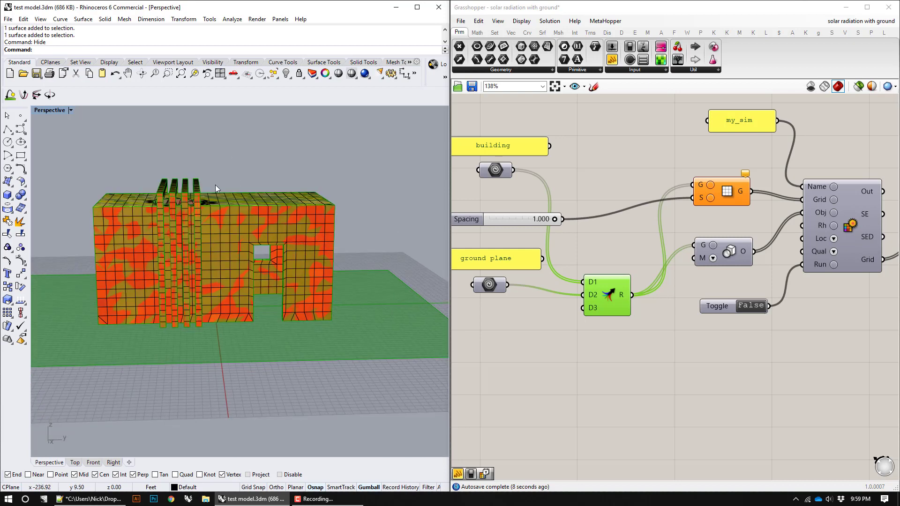
drag(213, 184, 144, 165)
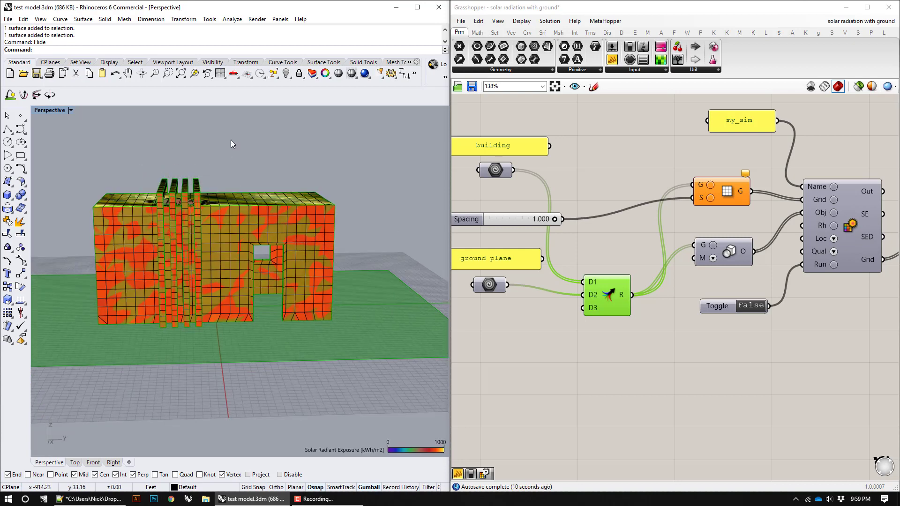
Step: Show all hidden objects in the model and hide the building's four fin polysurfaces
right_drag(230, 140, 313, 143)
text(show)
key(Return)
drag(258, 154, 132, 184)
text(h)
key(Return)
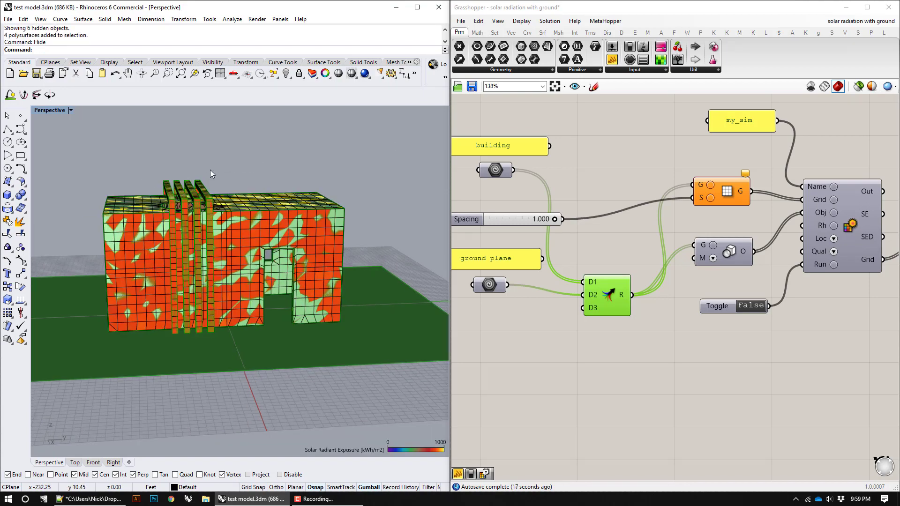
Step: Set only the main building polysurface, without the fins, as the referenced geometry of the building parameter
right_drag(210, 169, 243, 217)
click(243, 217)
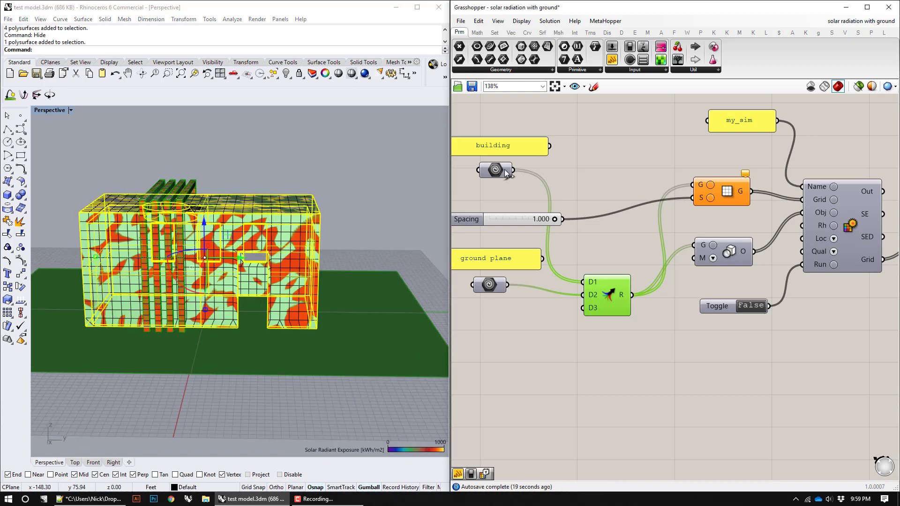
right_click(505, 170)
click(544, 285)
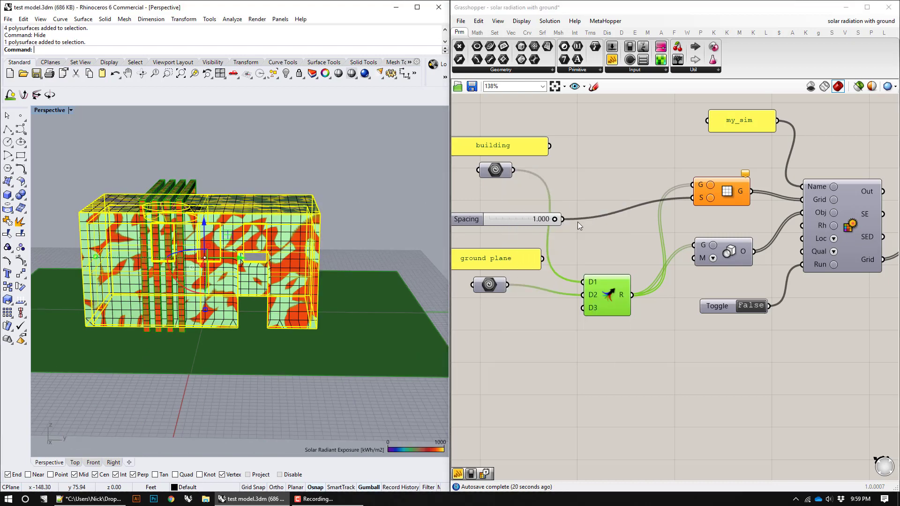
mouse_move(624, 295)
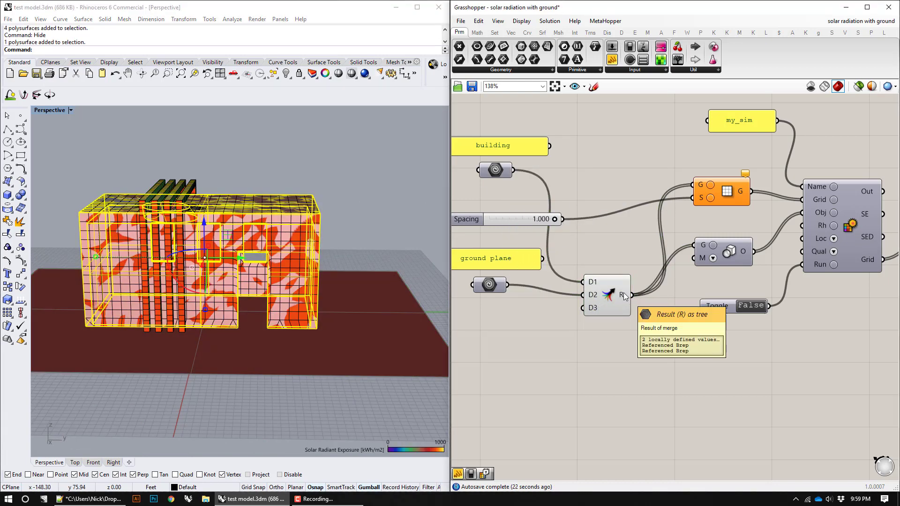
right_drag(358, 231, 333, 248)
click(310, 176)
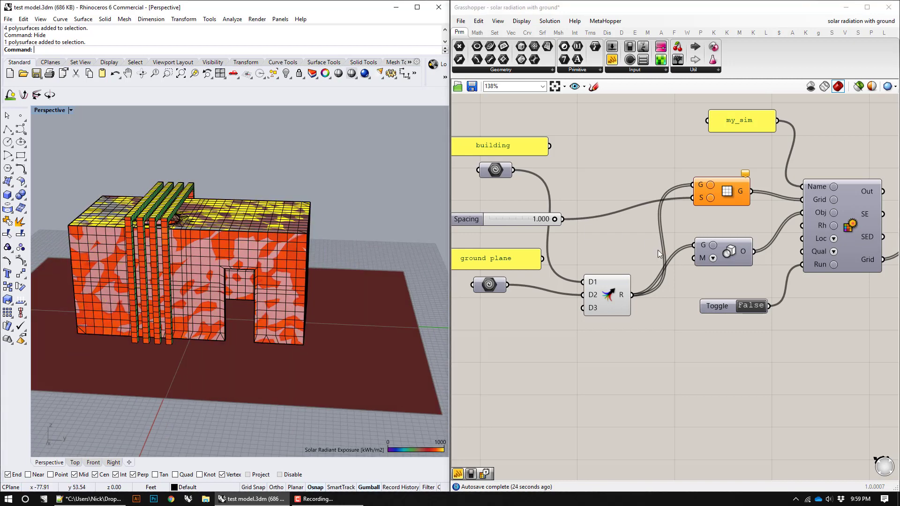
Step: Run the simulation on the merged geometry by setting the toggle to True, and hide the building polysurface and ground plane surface
click(745, 306)
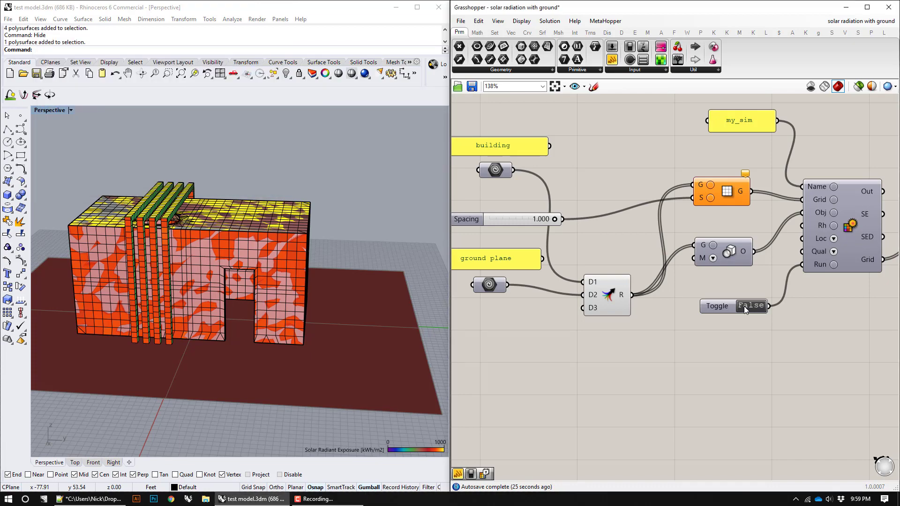
right_drag(398, 303, 369, 304)
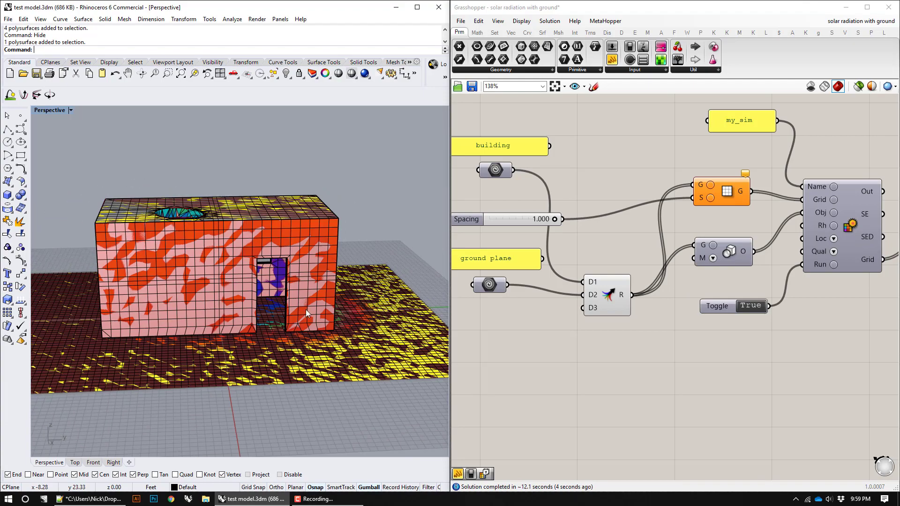
drag(380, 158, 175, 389)
text(Hide)
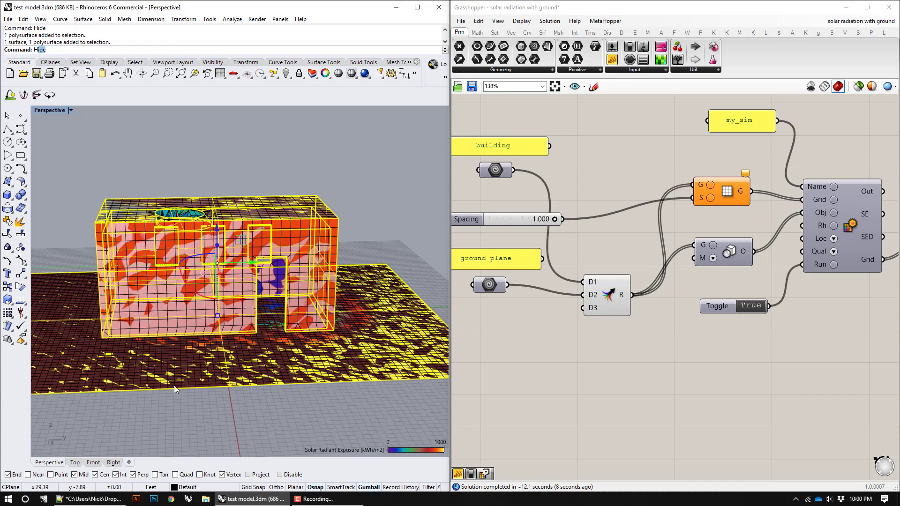
key(Return)
right_drag(330, 300, 331, 259)
Step: Review the options of the analysis grid component
right_drag(749, 256, 669, 259)
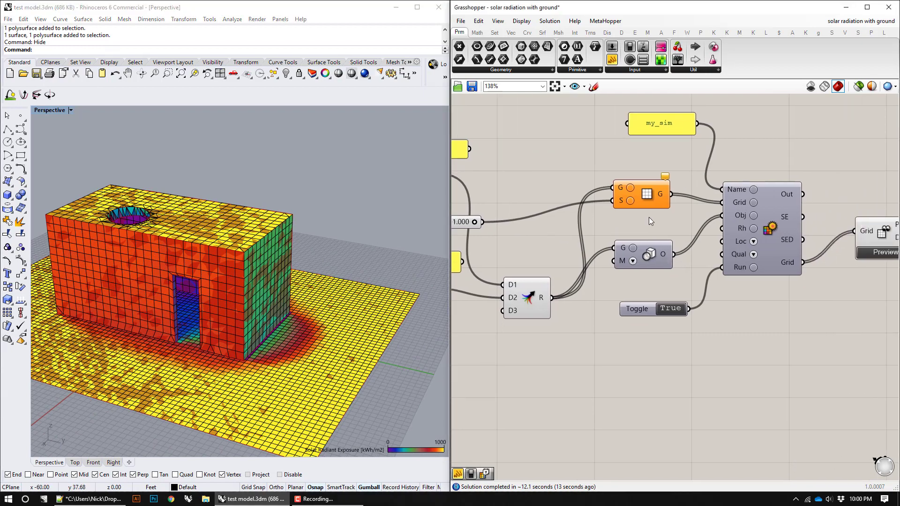
click(647, 192)
right_click(648, 193)
click(606, 141)
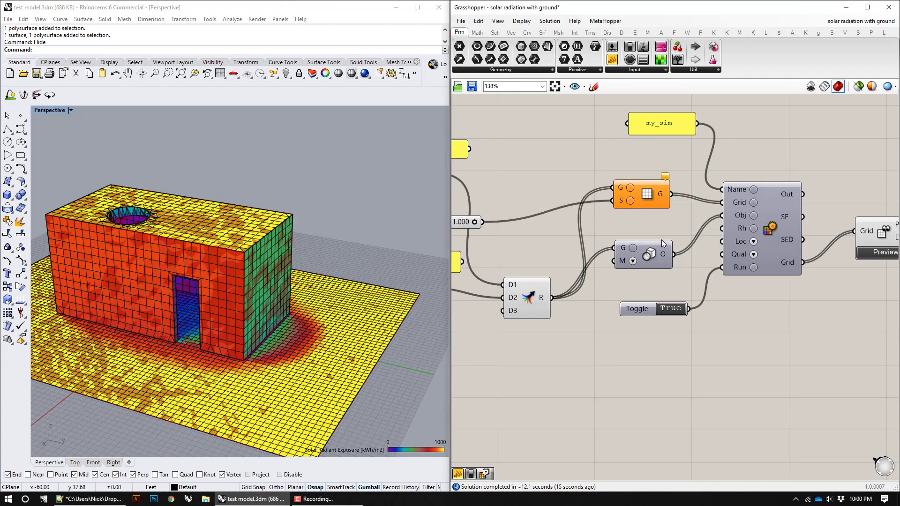
Step: Turn off the preview of the analysis grid component
right_click(640, 187)
click(649, 205)
right_drag(780, 241, 754, 233)
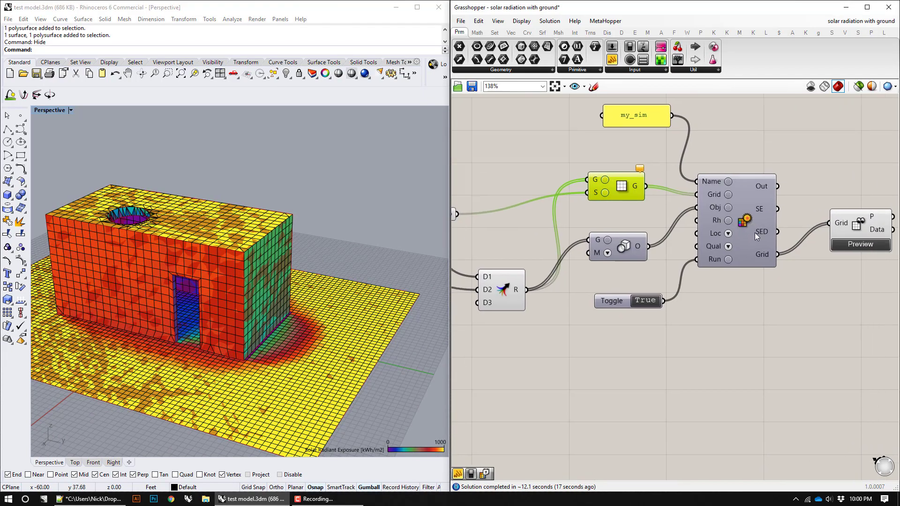
right_drag(308, 283, 288, 273)
drag(361, 217, 174, 385)
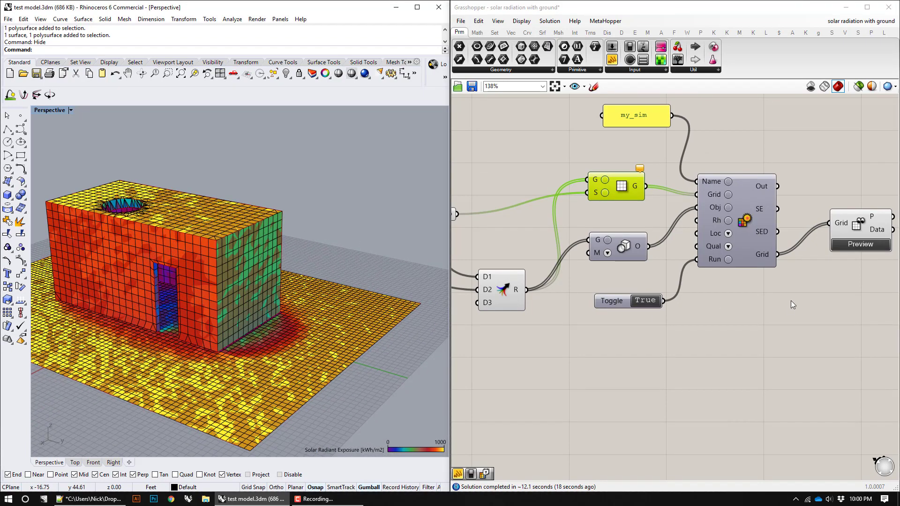
Step: Turn off the preview of the Merge component so that its geometry does not overlap the radiation mesh
click(849, 214)
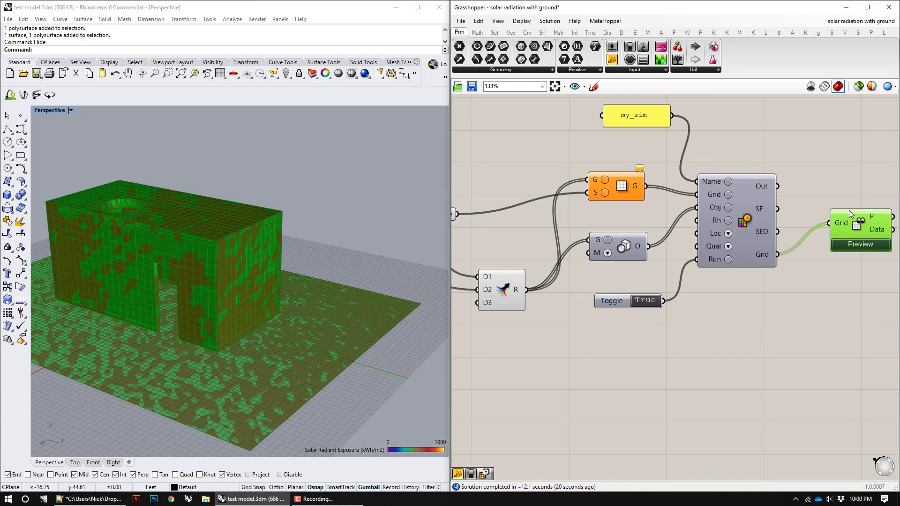
click(858, 191)
click(510, 276)
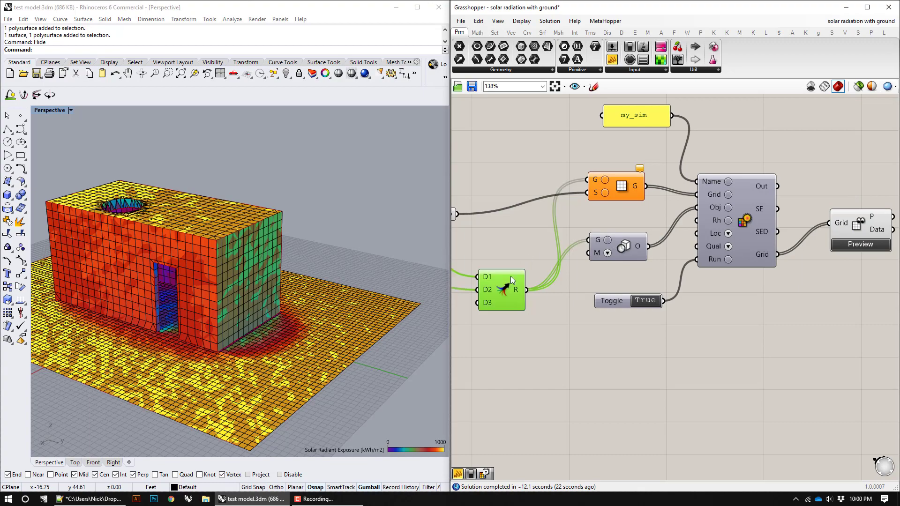
right_click(504, 285)
click(527, 304)
Step: Examine the radiation results on the building's facades, doorway, windows, roof opening and surrounding ground plane from several sides
right_drag(296, 228, 151, 344)
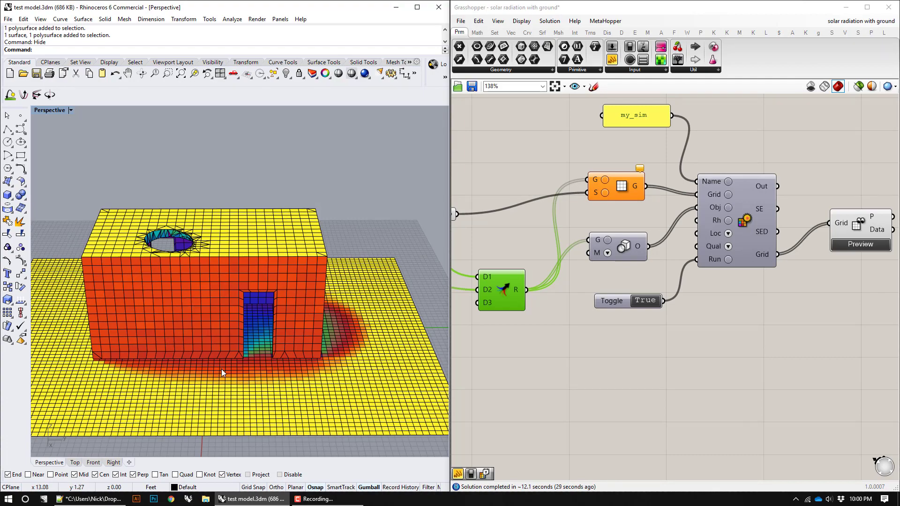
right_drag(262, 362, 249, 362)
scroll(329, 336, up, 10)
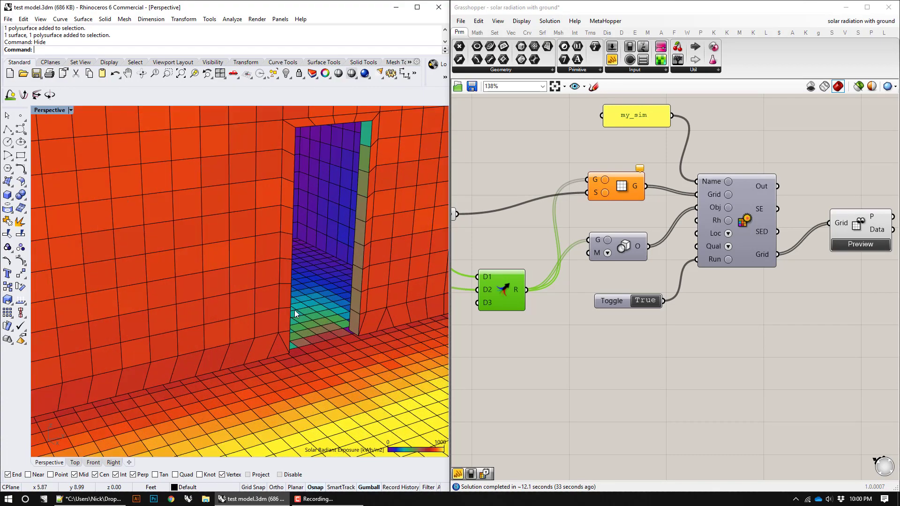
right_drag(295, 311, 221, 310)
scroll(222, 311, down, 10)
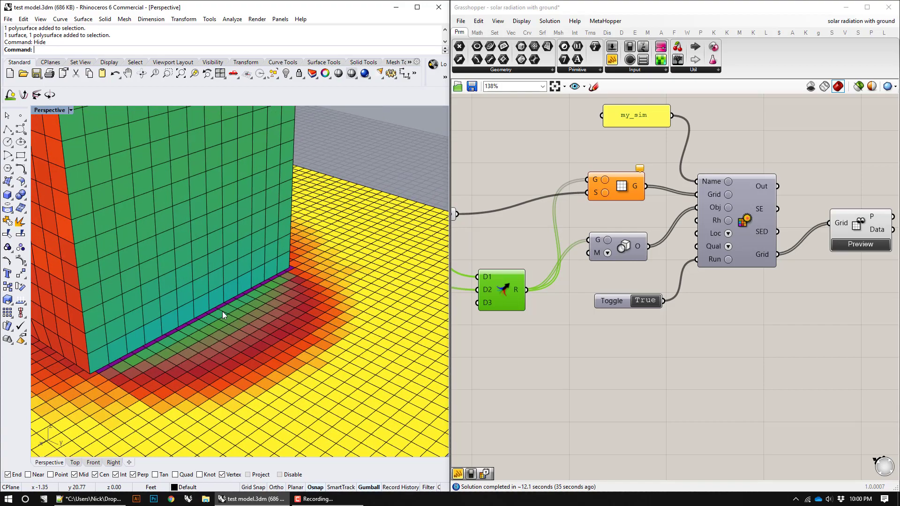
right_drag(252, 282, 252, 252)
scroll(252, 252, up, 10)
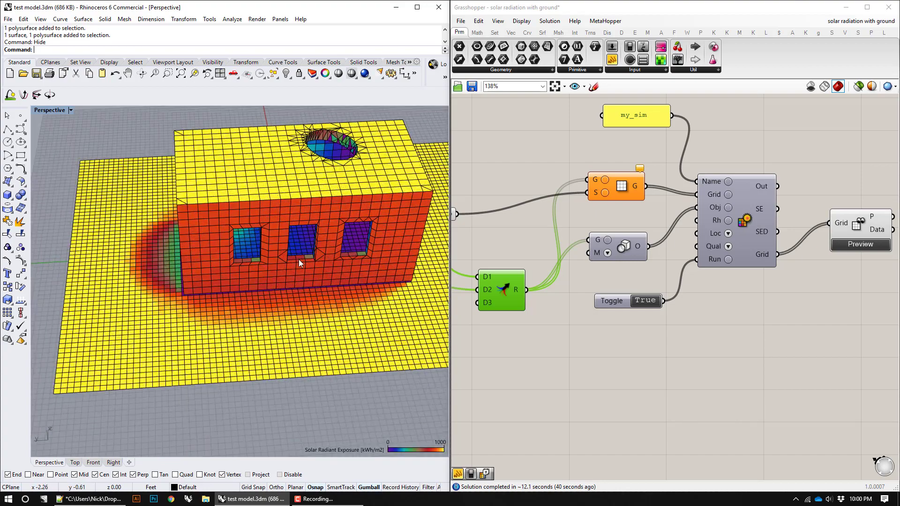
scroll(283, 295, down, 10)
right_drag(153, 276, 461, 229)
scroll(275, 257, down, 7)
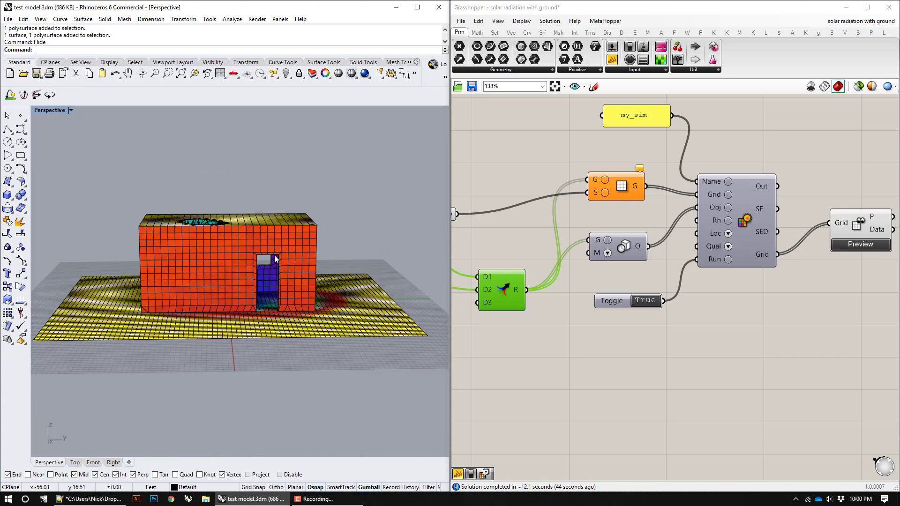
right_drag(253, 261, 230, 241)
scroll(190, 259, up, 4)
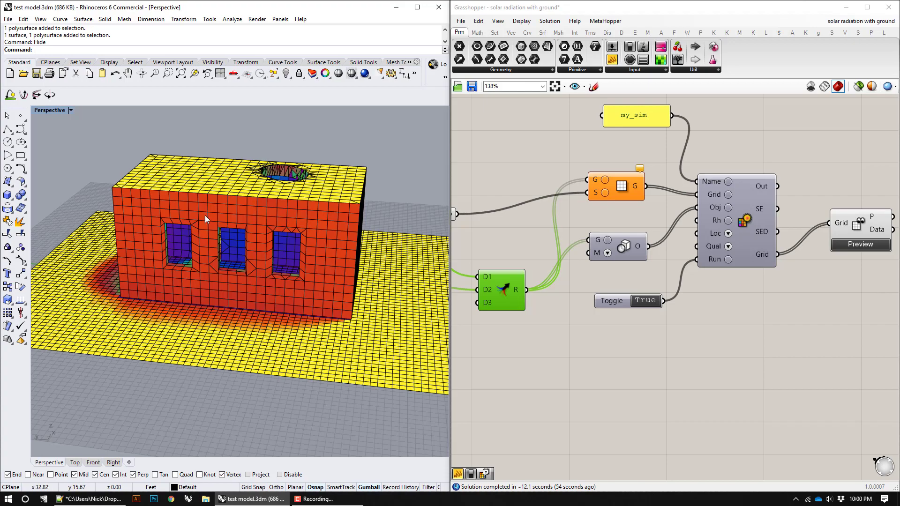
right_drag(204, 215, 296, 187)
Step: Show all hidden objects in the model and select the main building polysurface together with its four fins
text(Show)
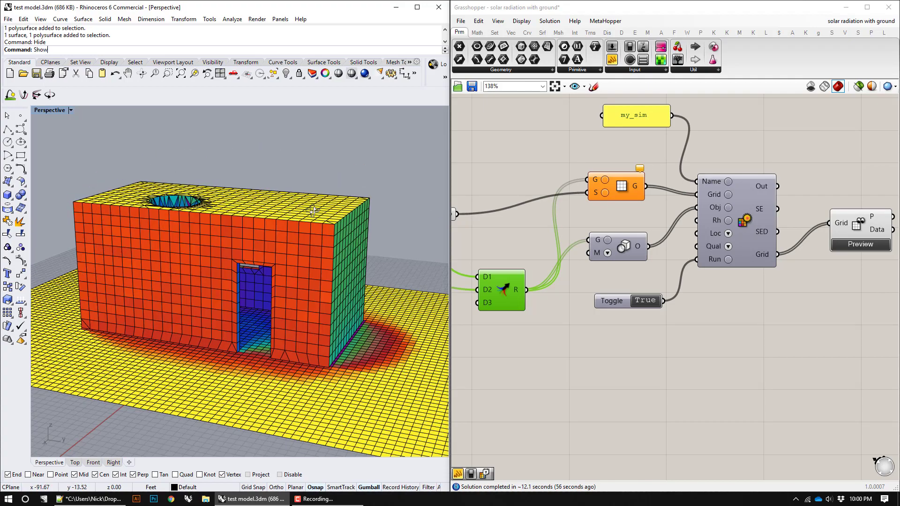
key(Return)
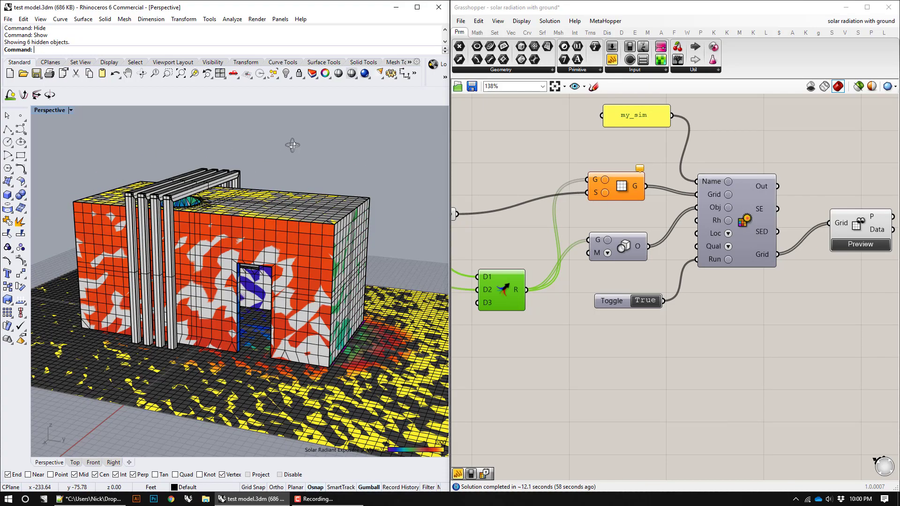
right_drag(293, 145, 249, 162)
drag(221, 146, 151, 212)
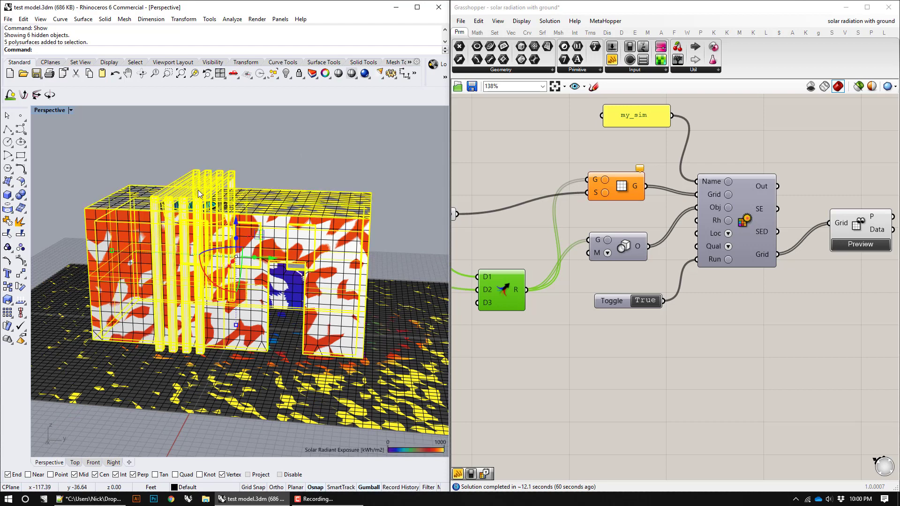
click(288, 164)
drag(256, 165, 119, 219)
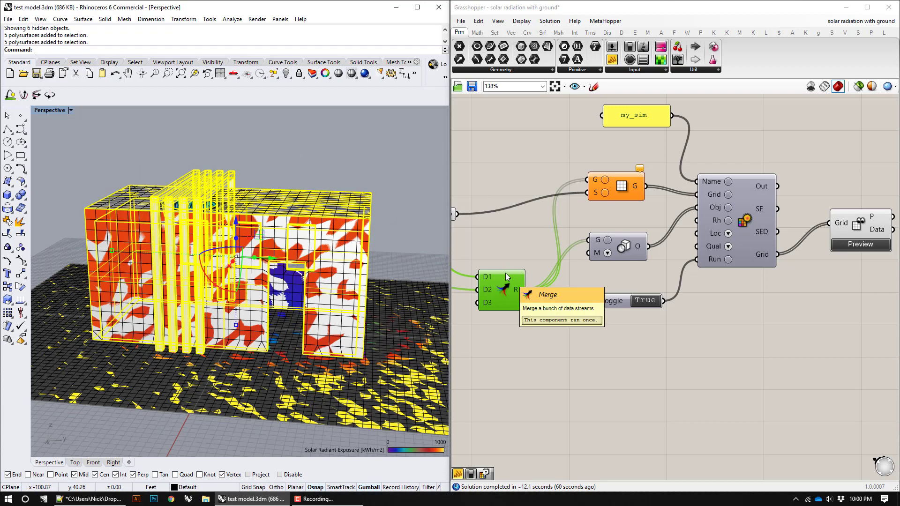
mouse_move(222, 230)
right_down()
mouse_move(220, 249)
mouse_move(225, 220)
right_up()
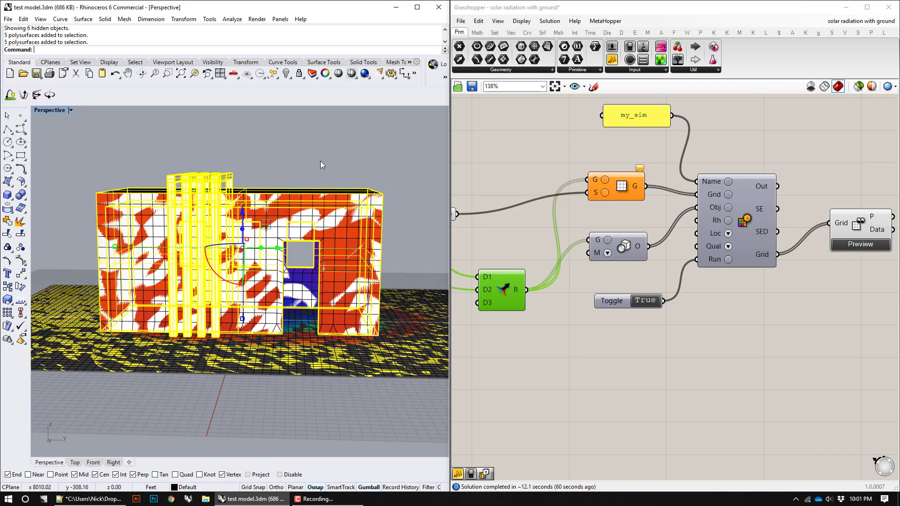
right_drag(320, 162, 314, 202)
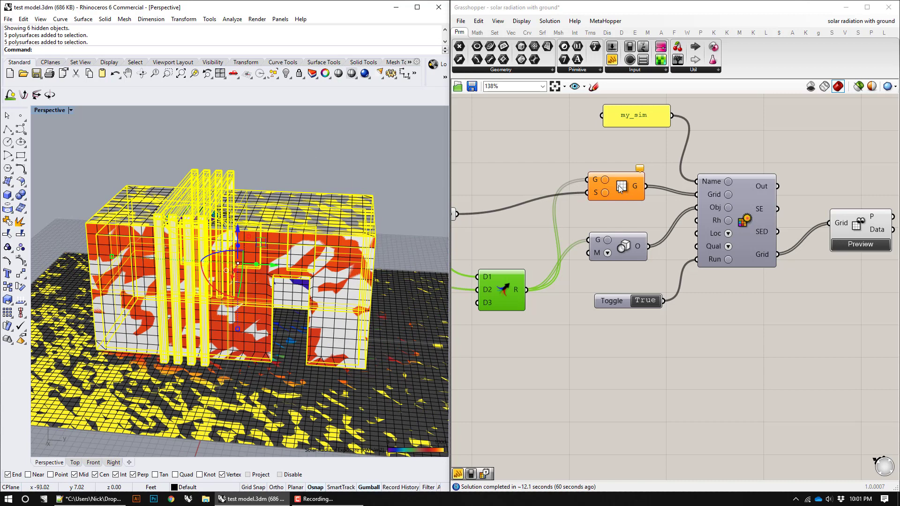
Step: Set the toggle to False and assign the selected building and four fins as the referenced geometries of the building parameter
click(642, 301)
right_click(604, 178)
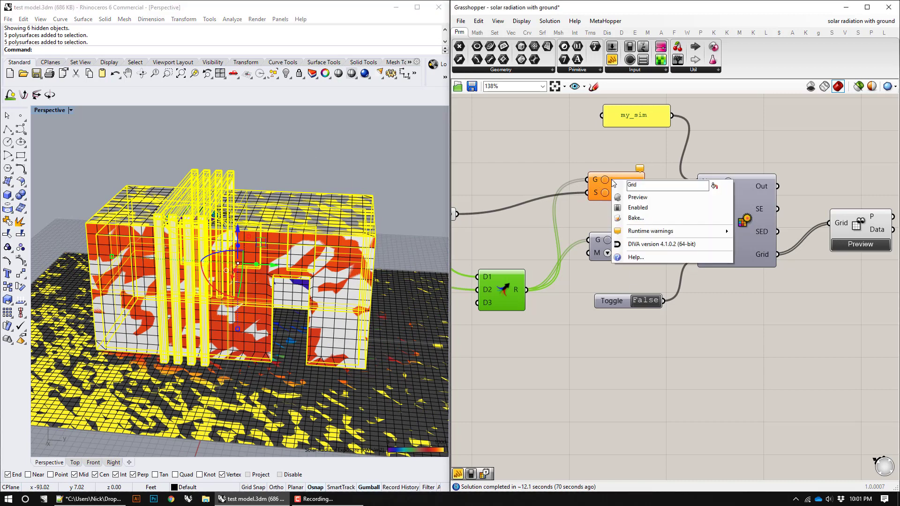
right_drag(543, 154, 695, 181)
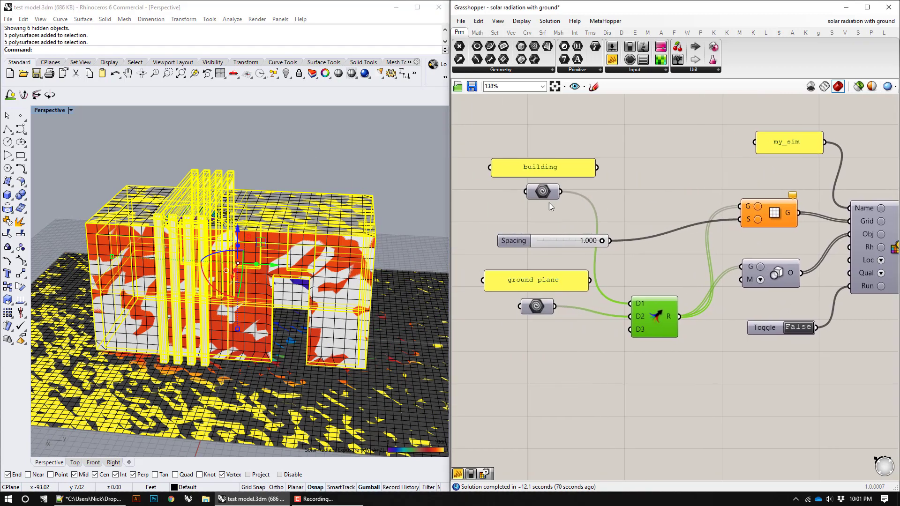
click(546, 193)
right_click(545, 192)
click(584, 316)
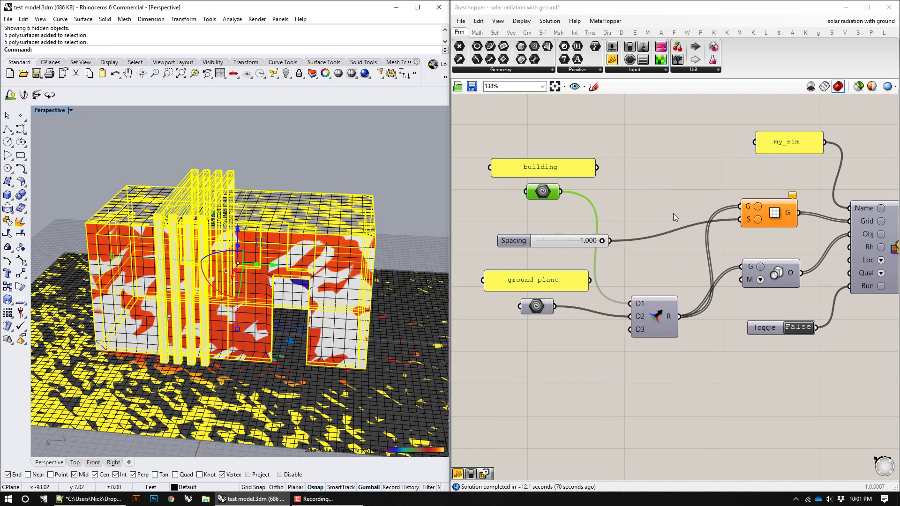
Step: Run the simulation by setting the toggle to True, and hide the building, fins and ground plane surface
click(573, 258)
right_drag(572, 258, 541, 248)
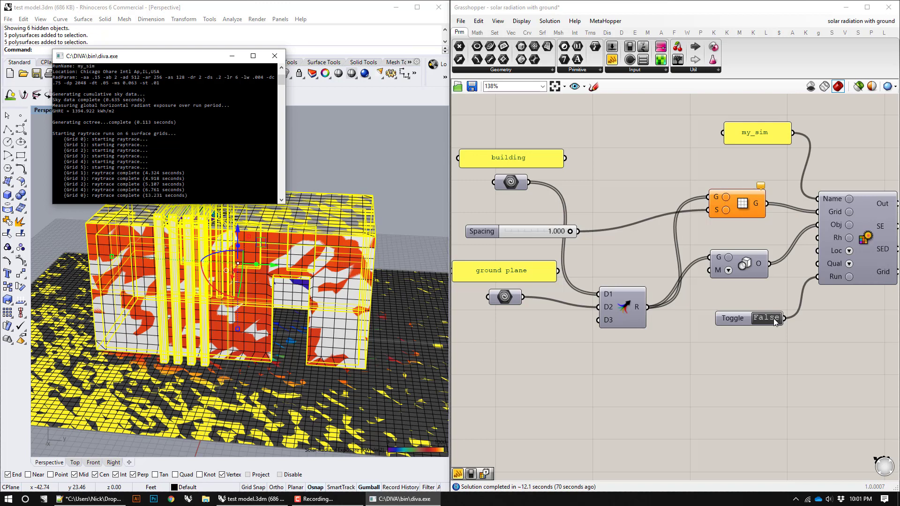
double_click(767, 318)
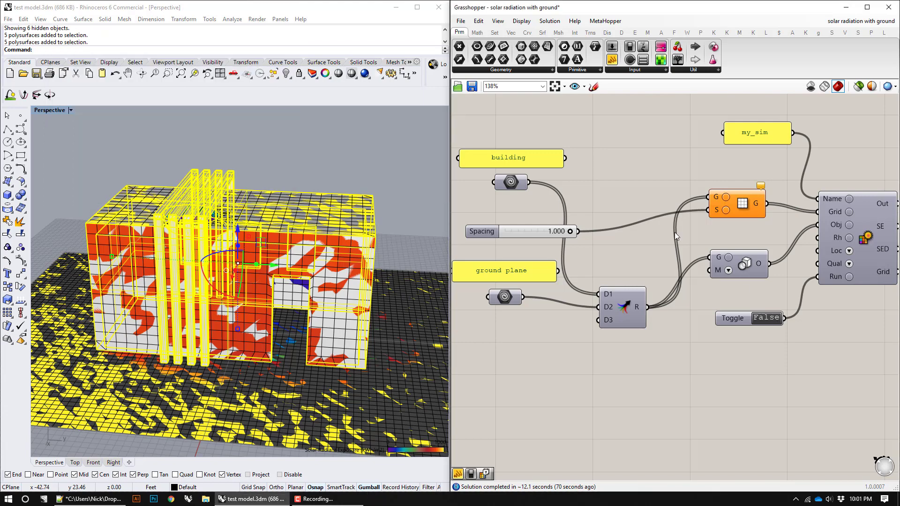
click(409, 152)
drag(405, 133, 113, 197)
text(Hide)
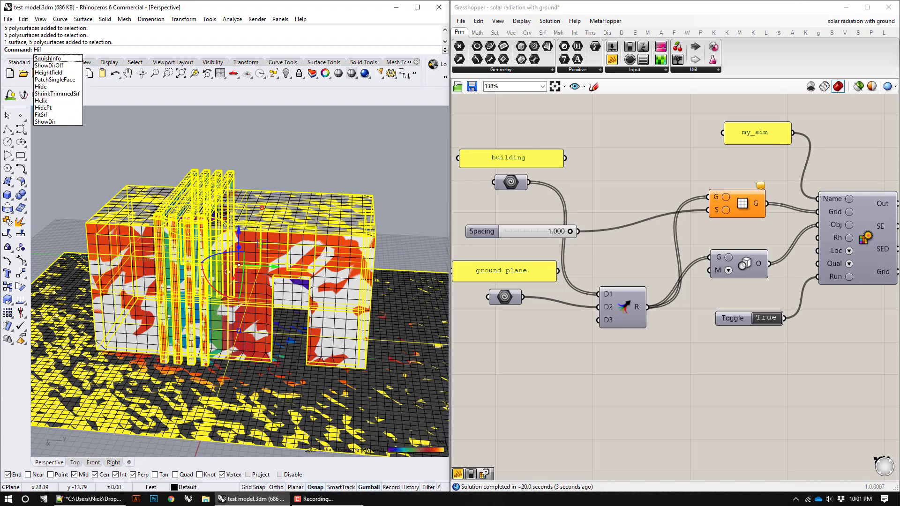
key(Return)
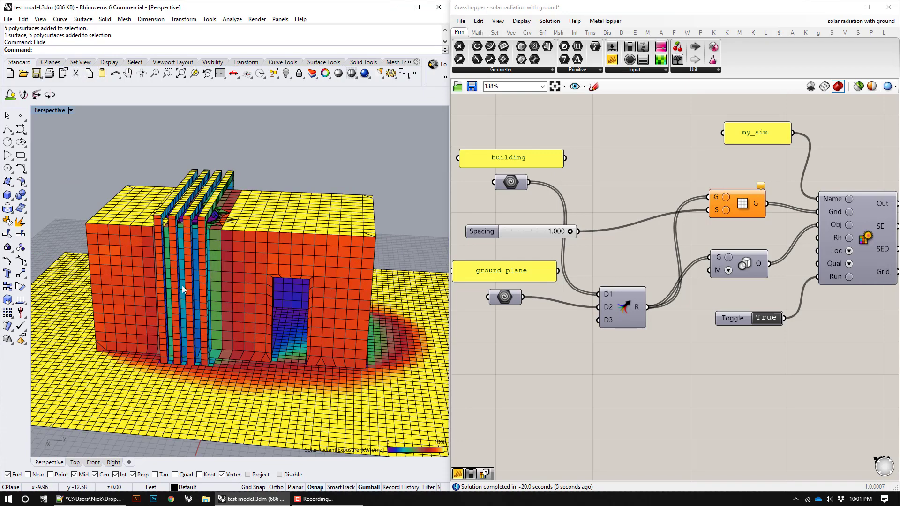
Step: Review the radiation results on the building with fins and the ground plane, along with the merged inputs of the simulation
right_drag(277, 143, 291, 295)
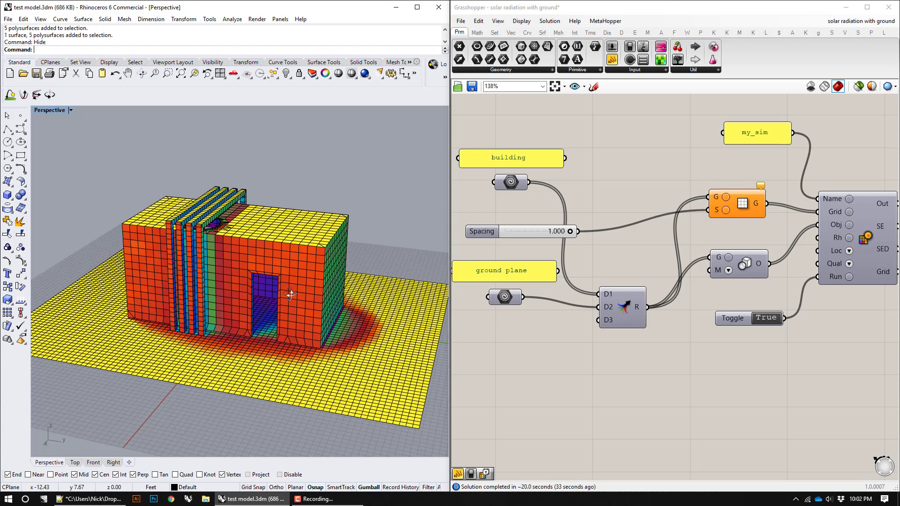
drag(621, 309, 631, 285)
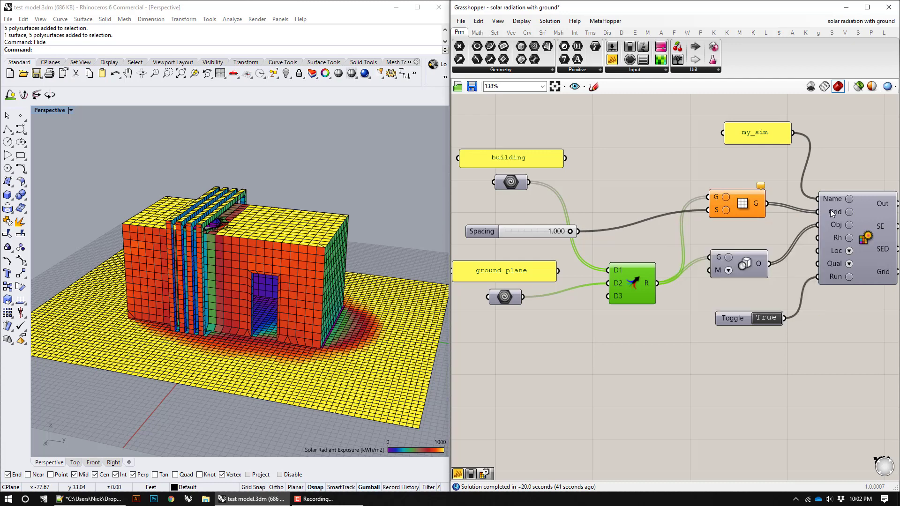
mouse_move(831, 224)
right_drag(323, 305, 302, 307)
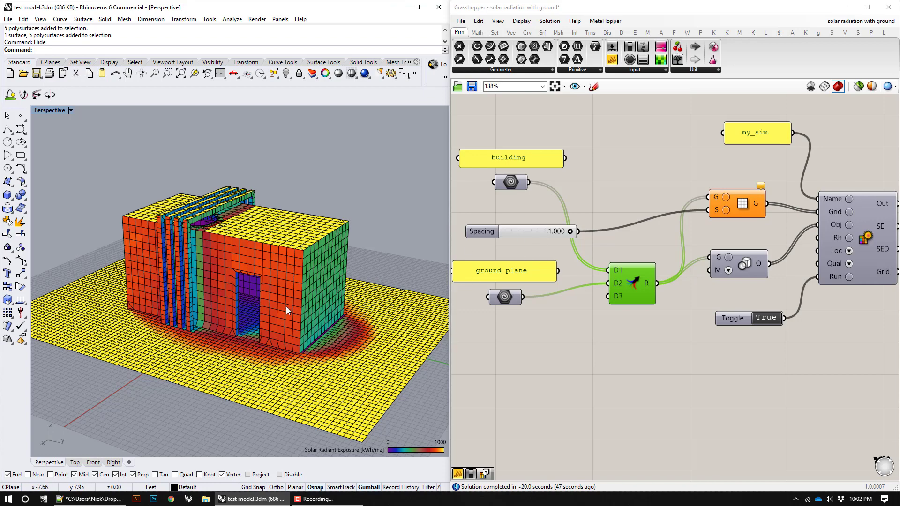
right_drag(296, 304, 361, 308)
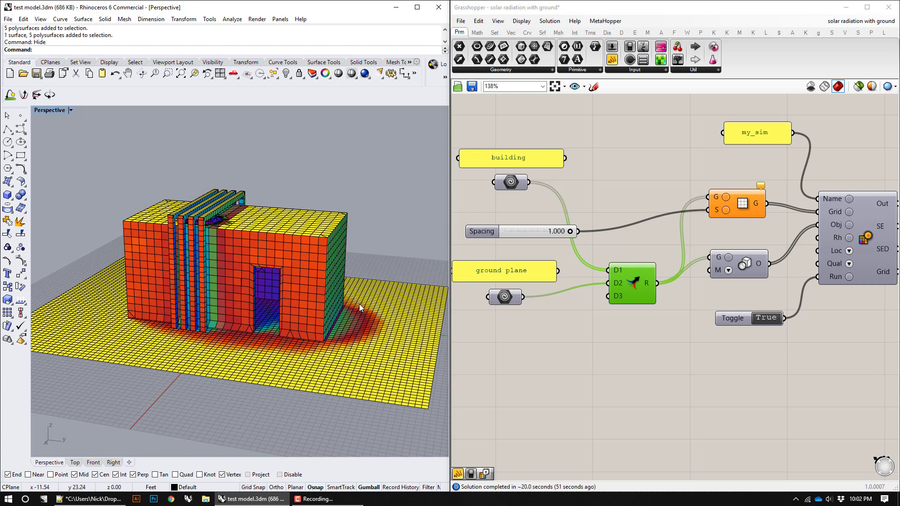